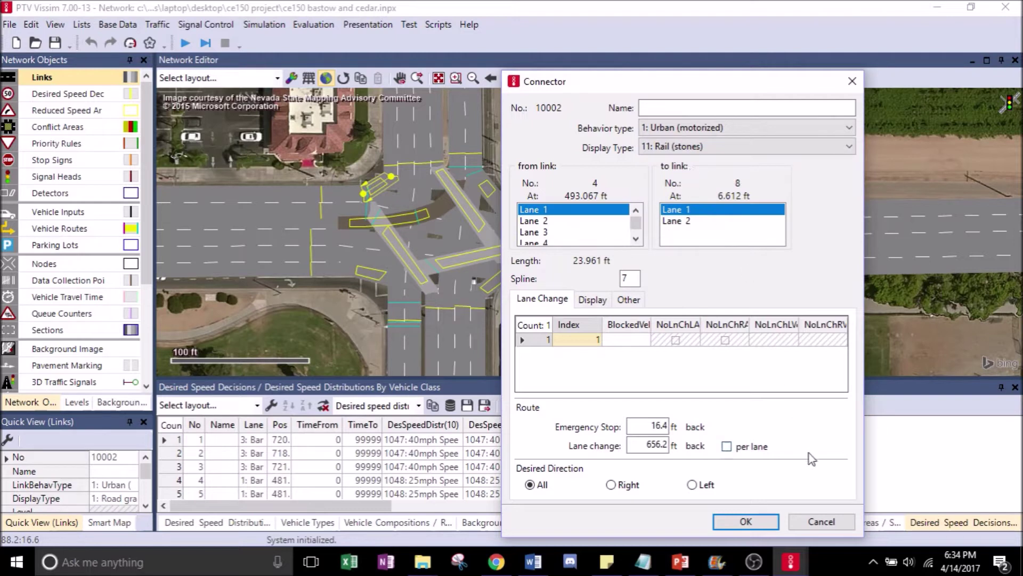
# Apply the link 4 to link 8 connector's settings, and set the link 4 to link 6 connector to spline 7 and display type Rail (stones)
pyautogui.click(745, 521)
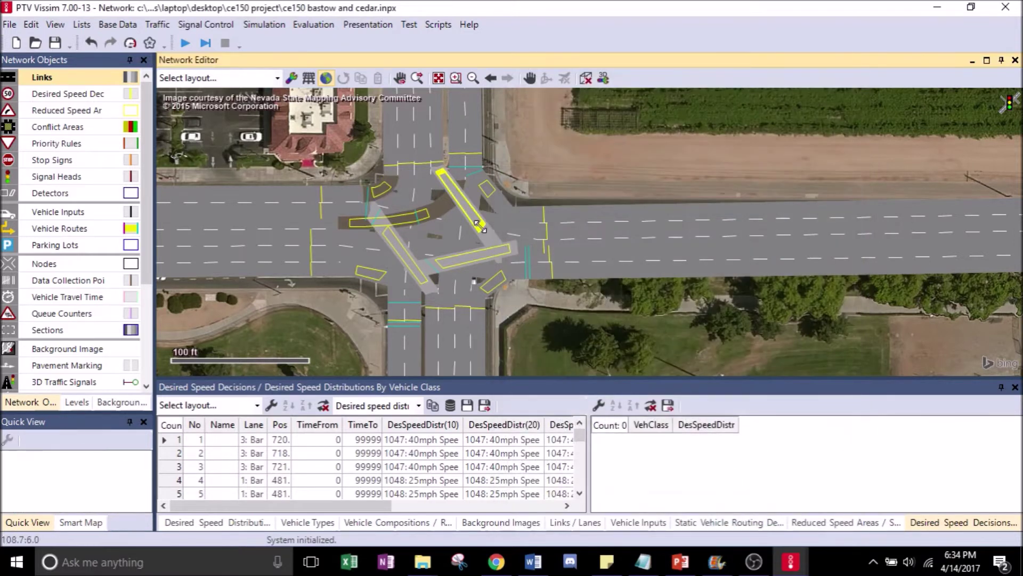
pyautogui.doubleClick(494, 241)
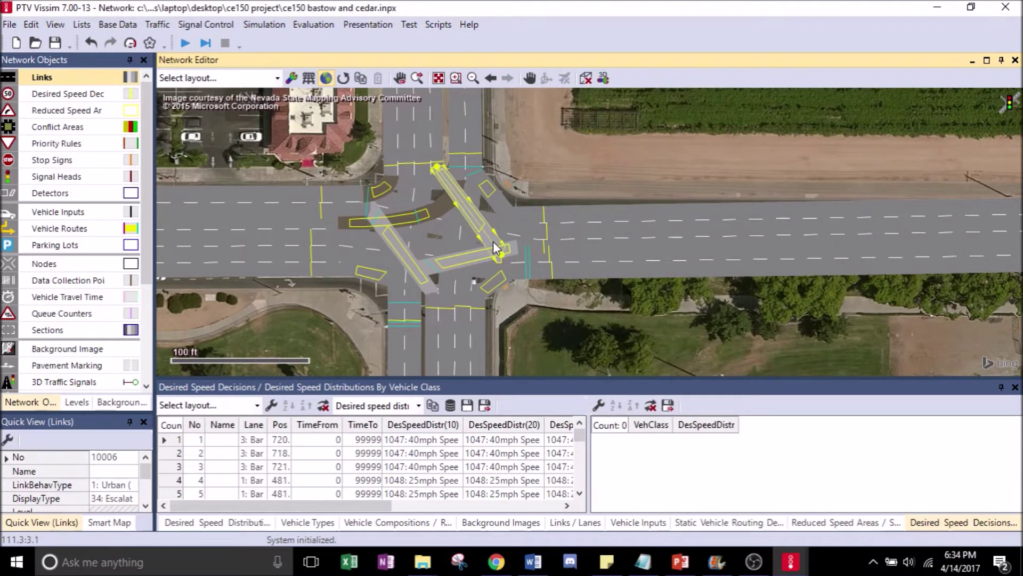
pyautogui.doubleClick(630, 278)
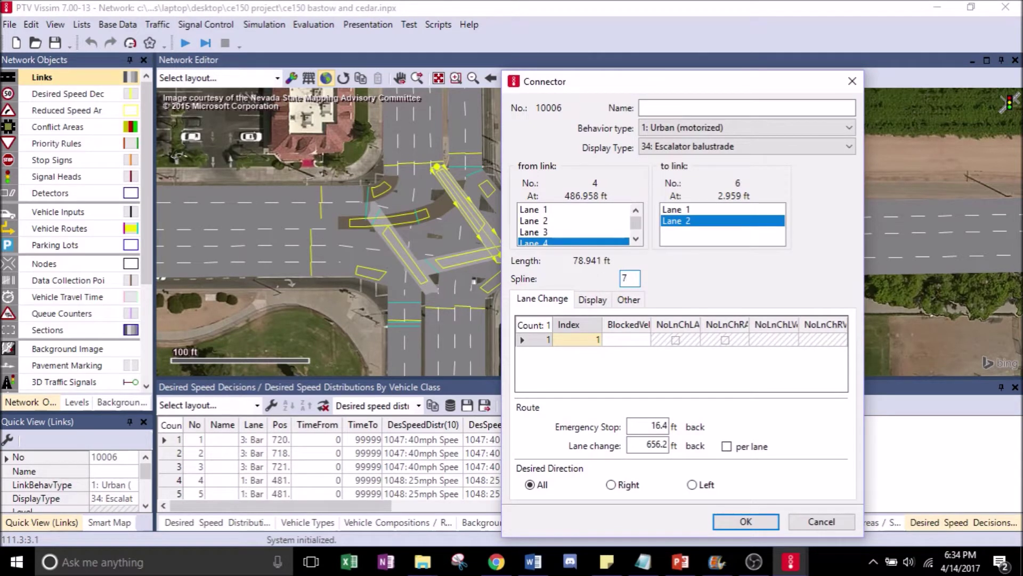
pyautogui.click(646, 151)
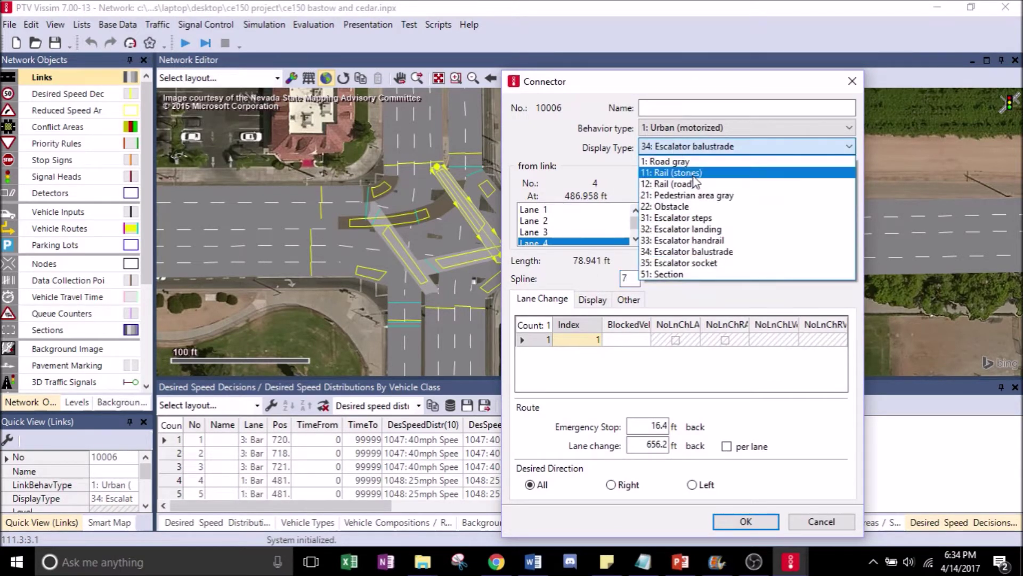
pyautogui.click(692, 175)
pyautogui.click(746, 522)
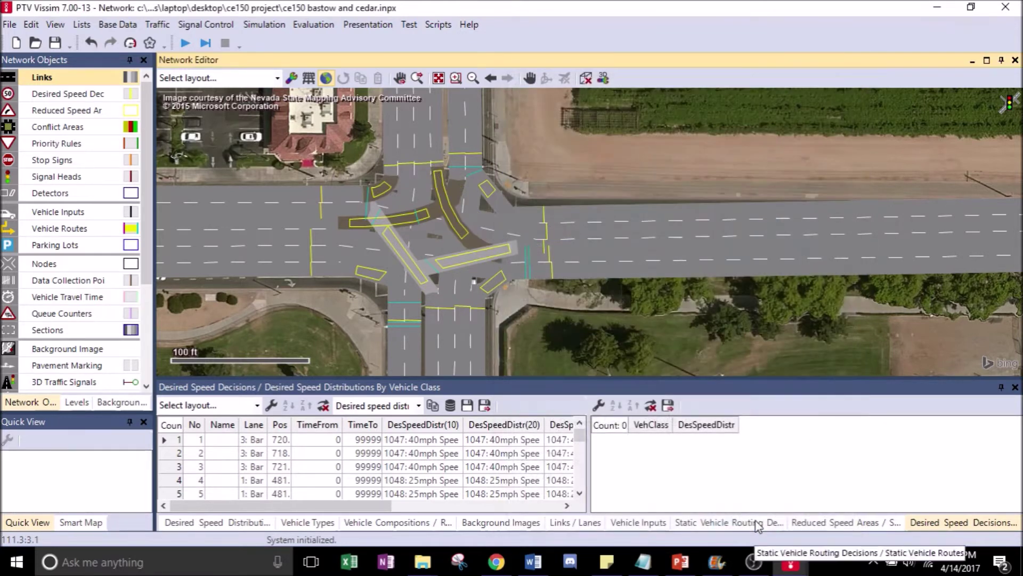
# Set the right-turn connector from link 3 to link 7 to spline 7 and display type Rail (stones)
pyautogui.doubleClick(494, 201)
pyautogui.doubleClick(617, 278)
pyautogui.write('7')
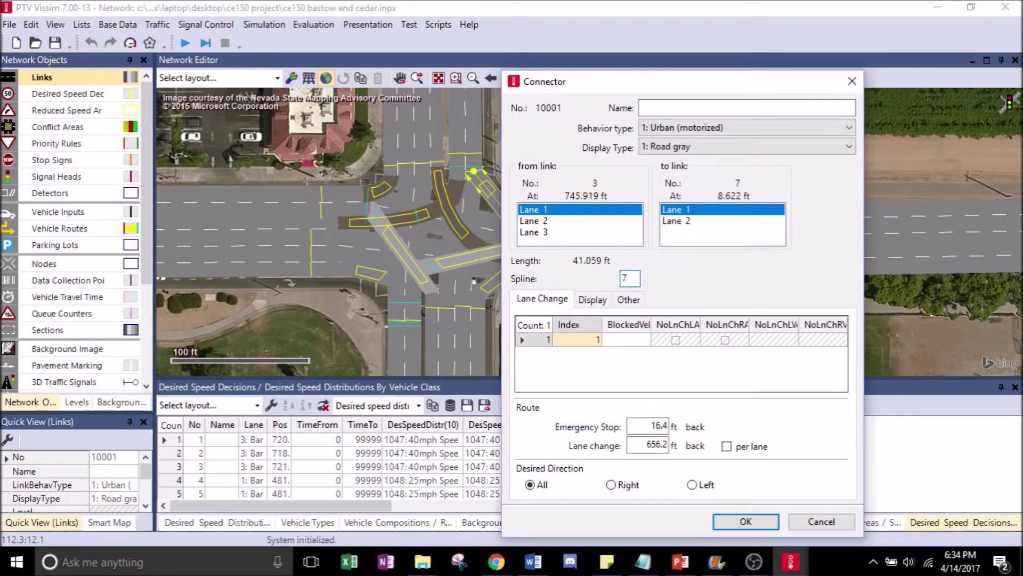
pyautogui.click(687, 146)
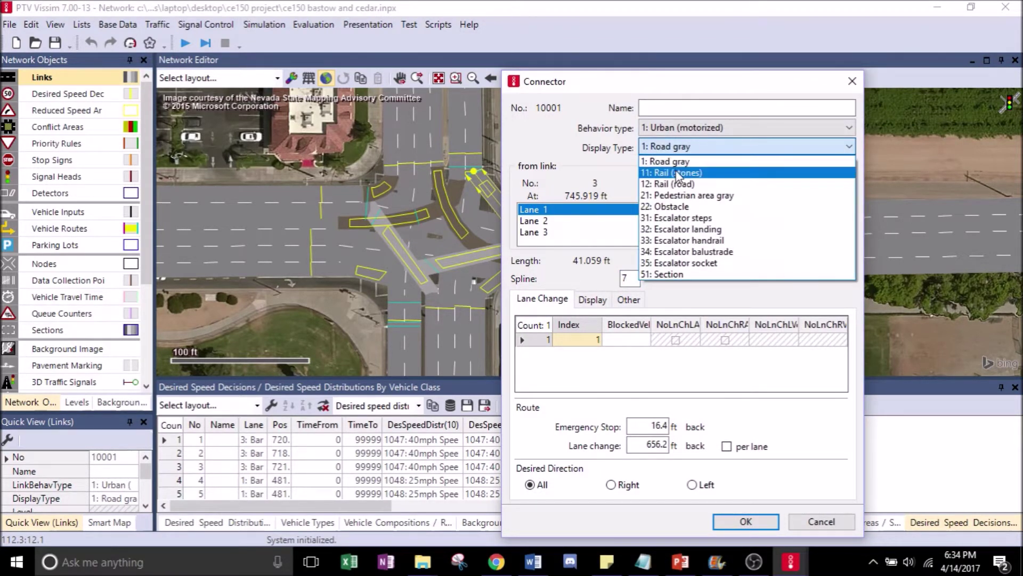
pyautogui.click(678, 172)
pyautogui.click(751, 521)
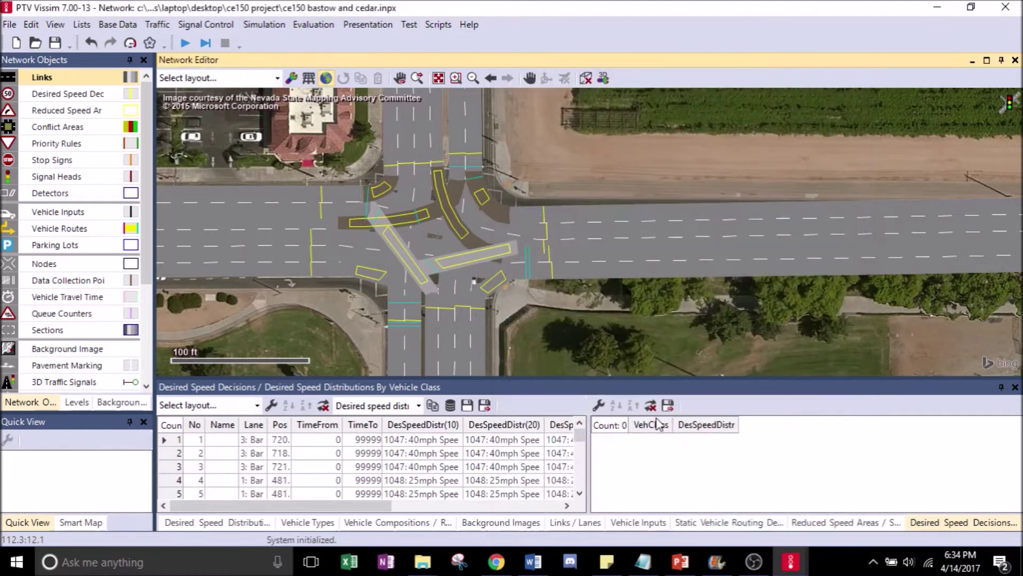
# Set the right-turn connector from link 2 to link 6 to spline 7 and display type Rail (stones)
pyautogui.doubleClick(482, 289)
pyautogui.doubleClick(629, 278)
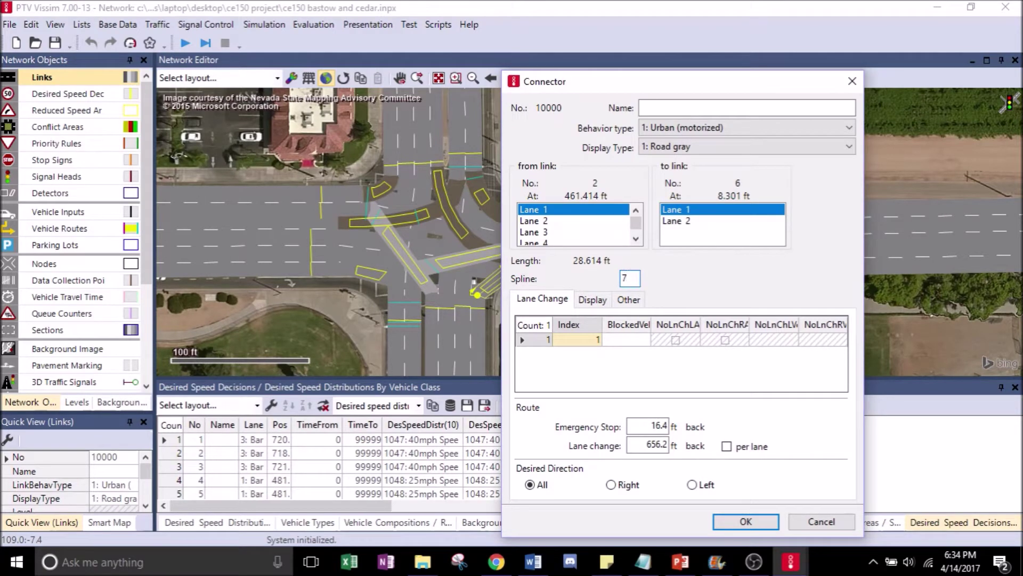
pyautogui.click(741, 146)
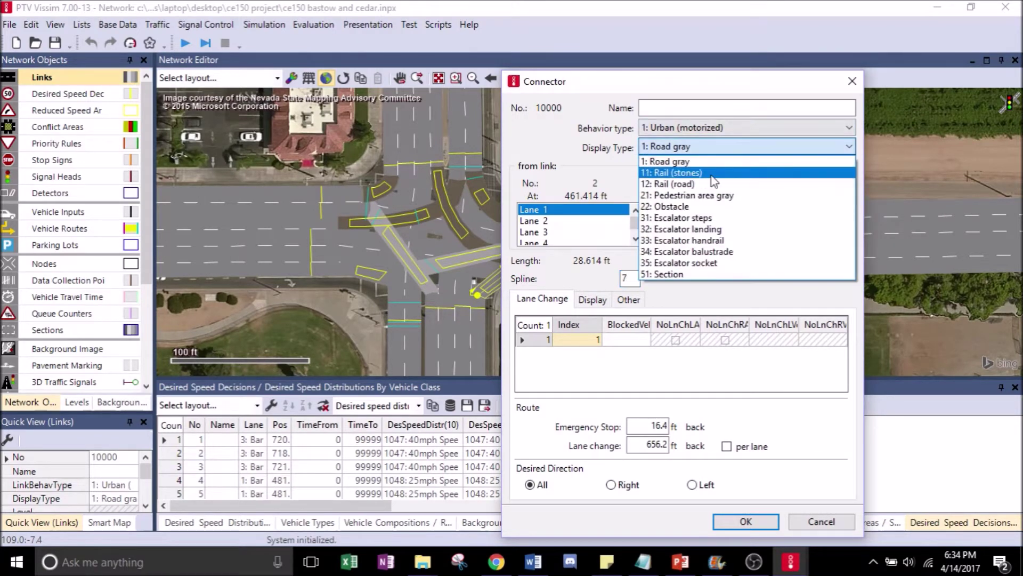
pyautogui.click(688, 184)
pyautogui.click(752, 521)
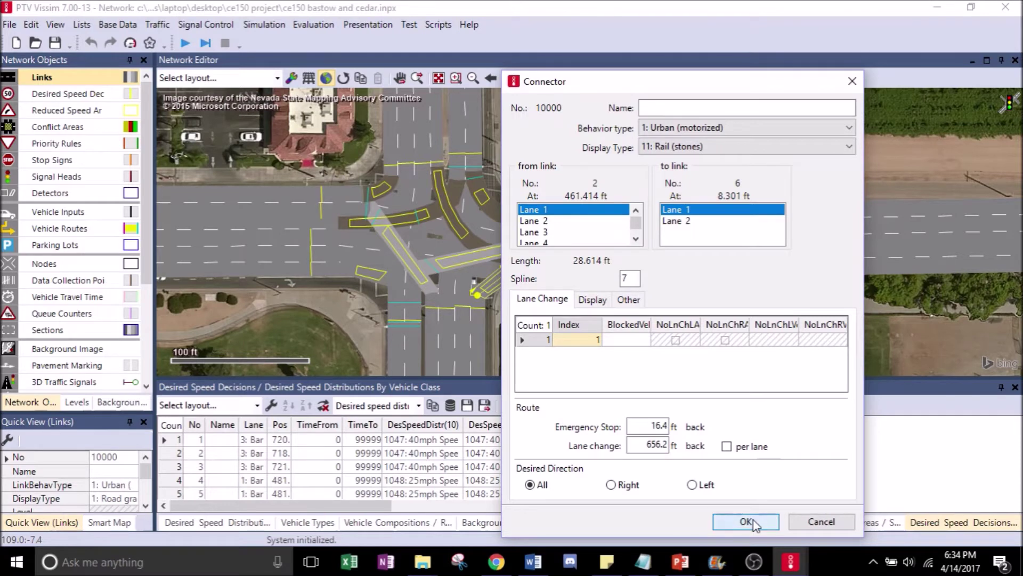
# Set the left-turn connector from link 2 to link 8 to spline 7 and display type Rail (stones)
pyautogui.click(417, 271)
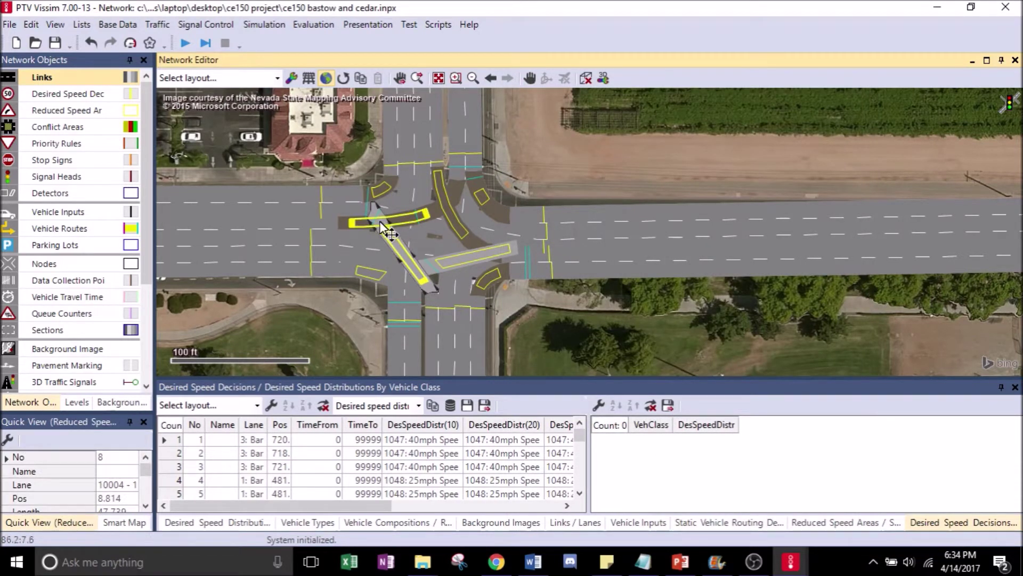
pyautogui.doubleClick(430, 291)
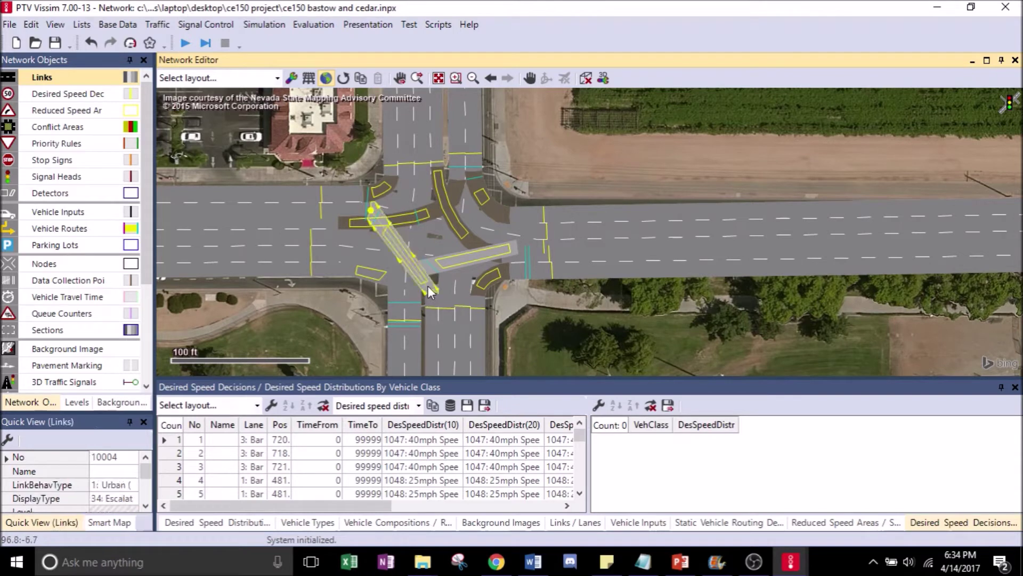
pyautogui.moveTo(632, 279); pyautogui.dragTo(620, 279)
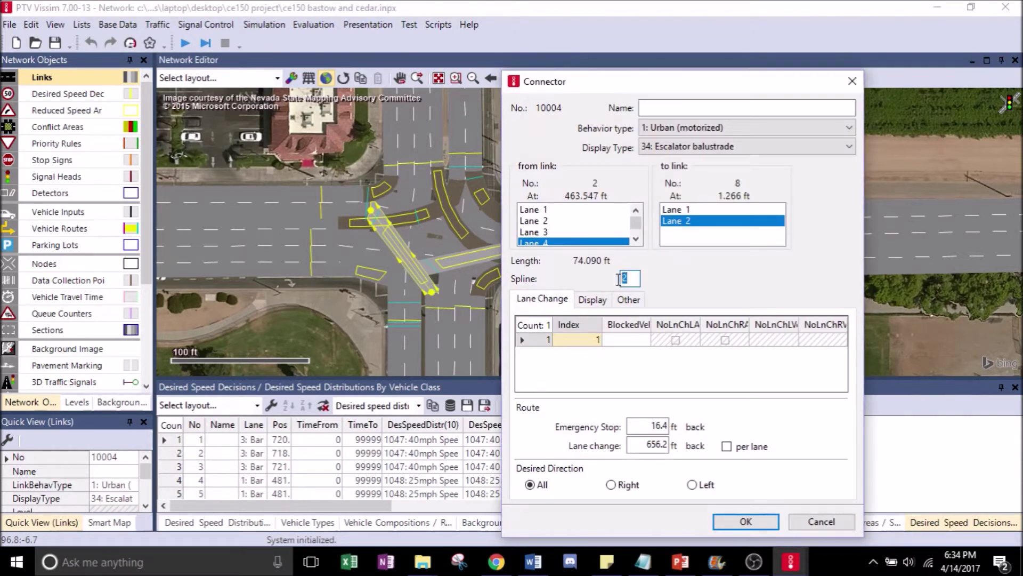
pyautogui.write('7')
pyautogui.click(702, 147)
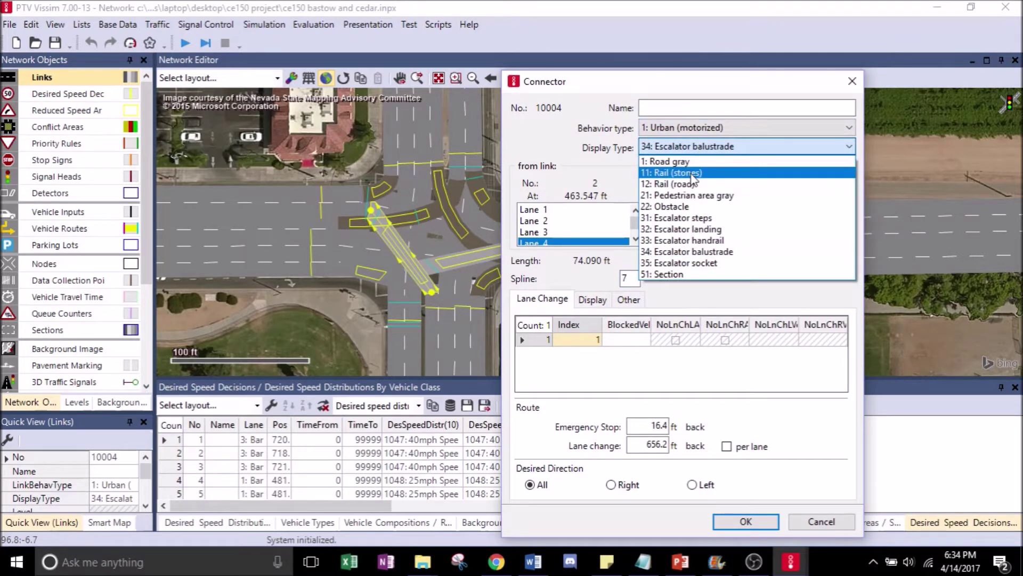
pyautogui.click(693, 173)
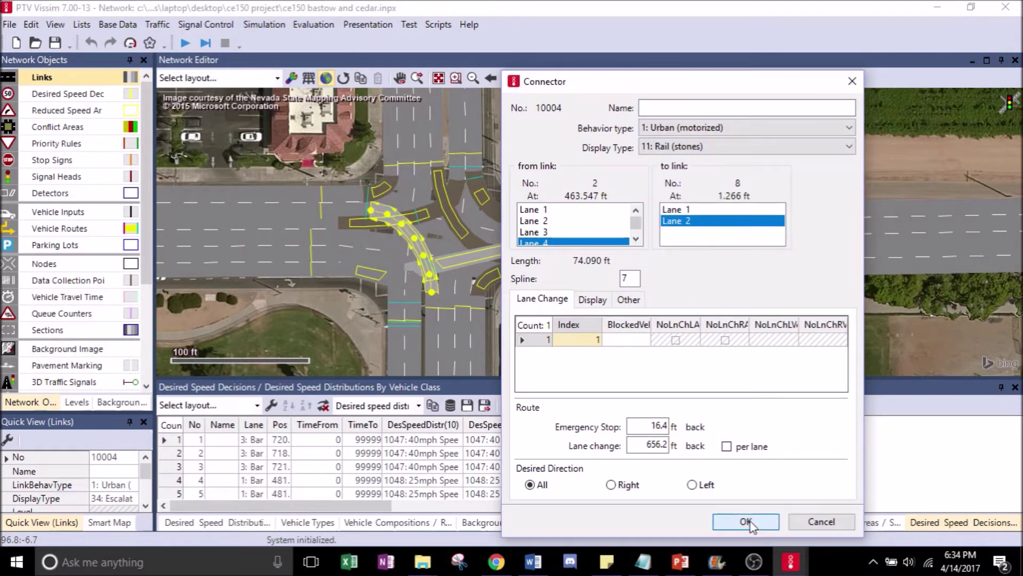
pyautogui.click(754, 517)
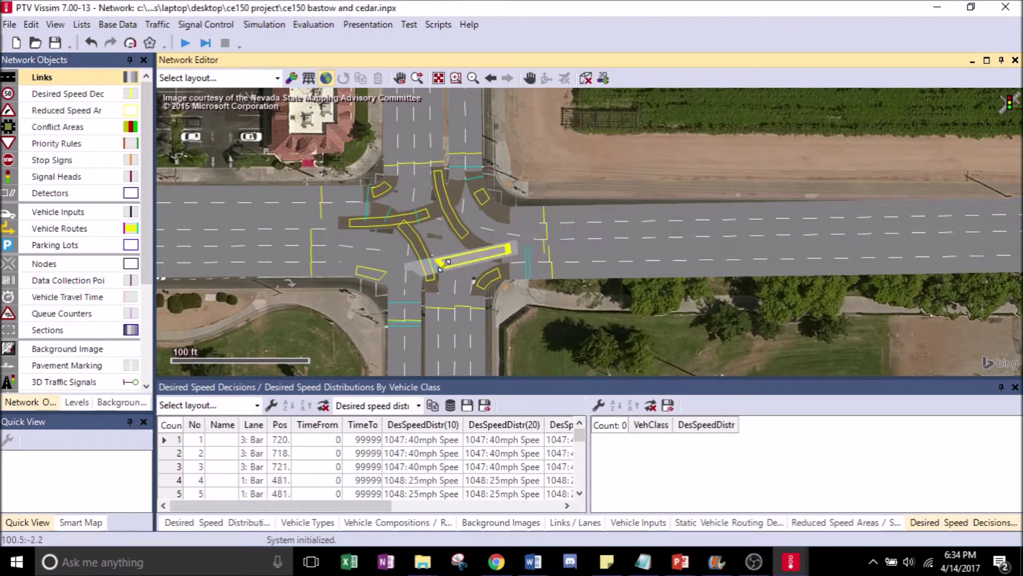
# Set the left-turn connector from link 3 to link 5 to spline 7 and display type Rail (stones)
pyautogui.click(421, 269)
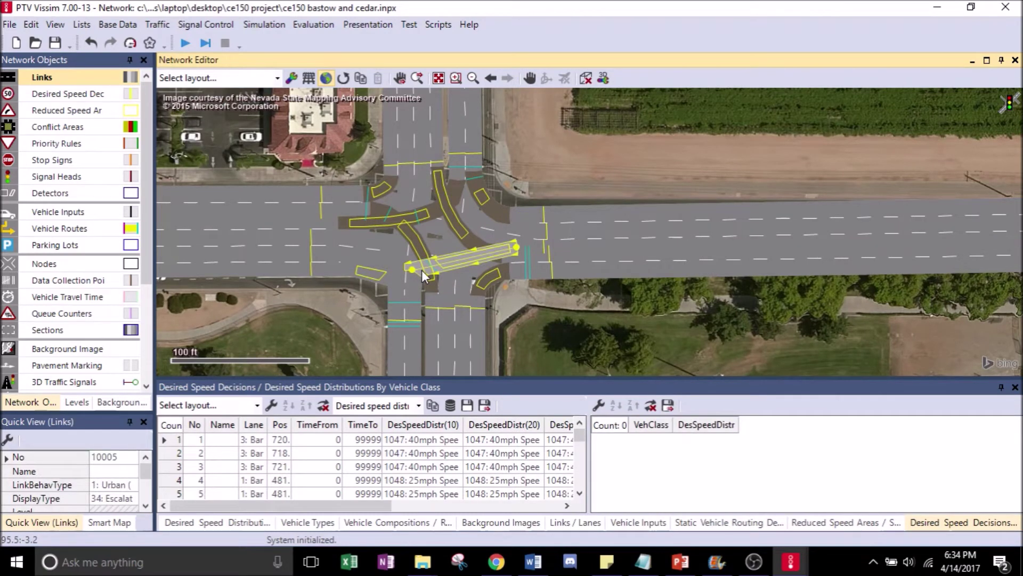
pyautogui.doubleClick(421, 270)
pyautogui.doubleClick(625, 279)
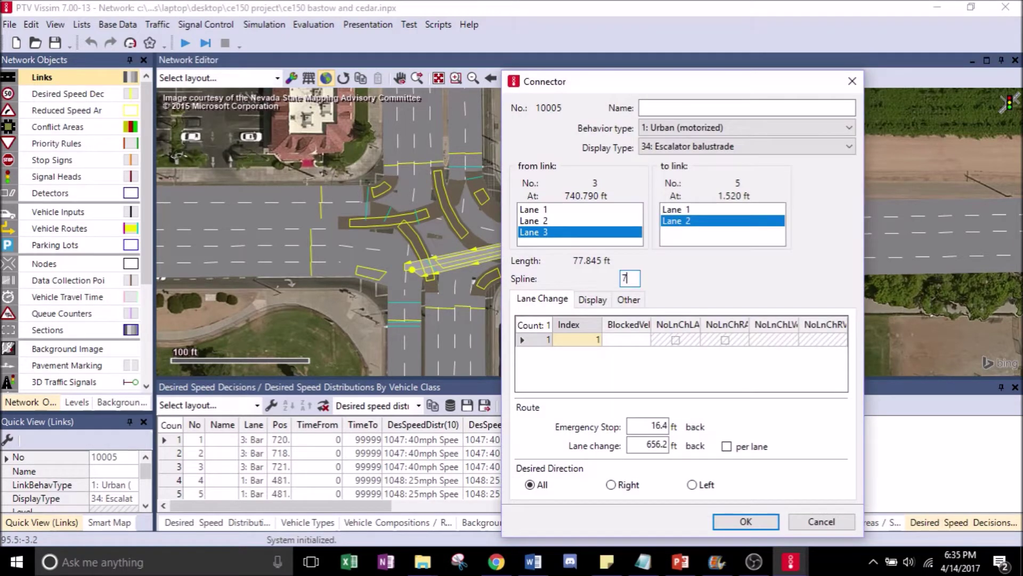
pyautogui.click(687, 146)
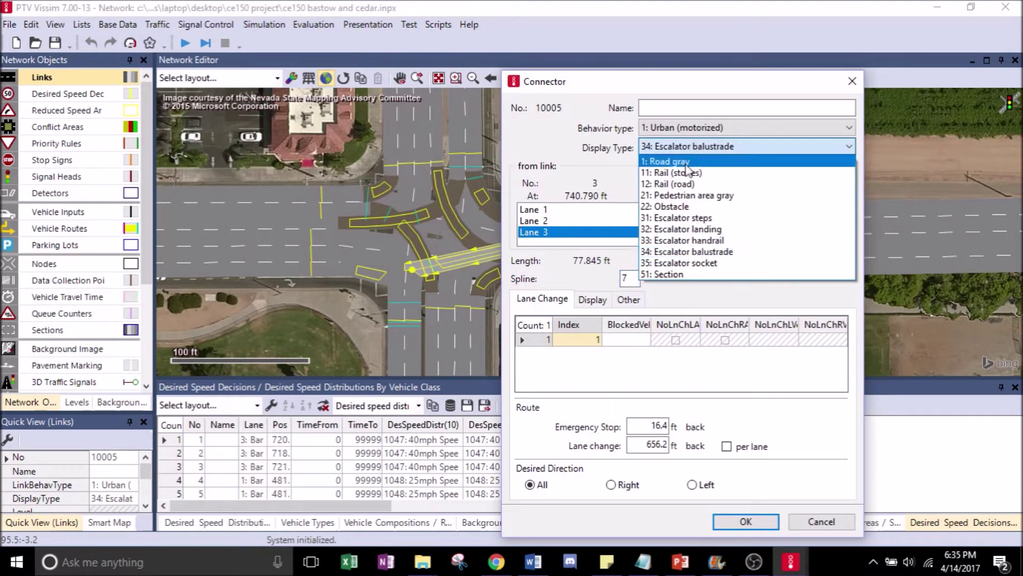
pyautogui.click(686, 172)
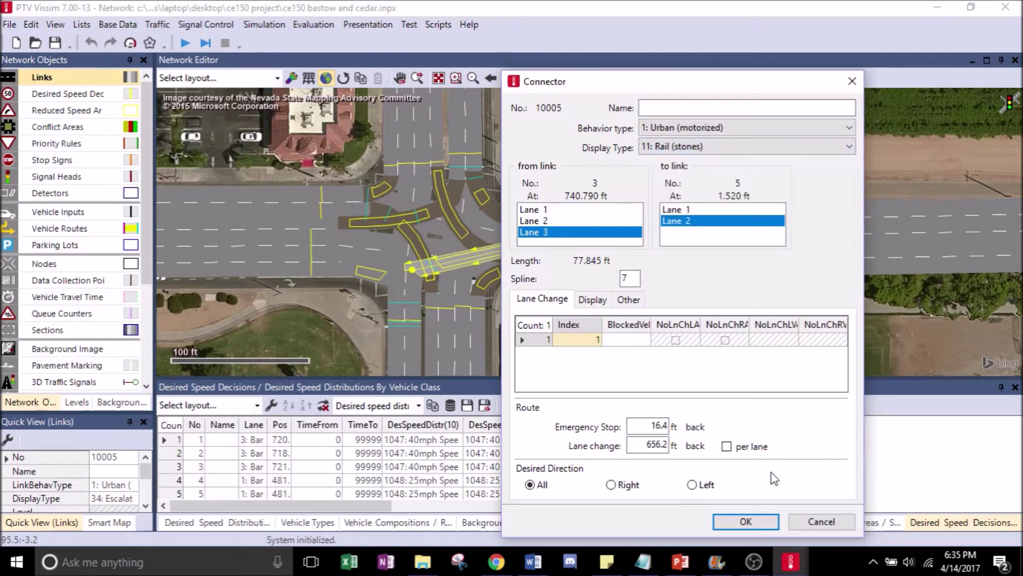
pyautogui.click(746, 521)
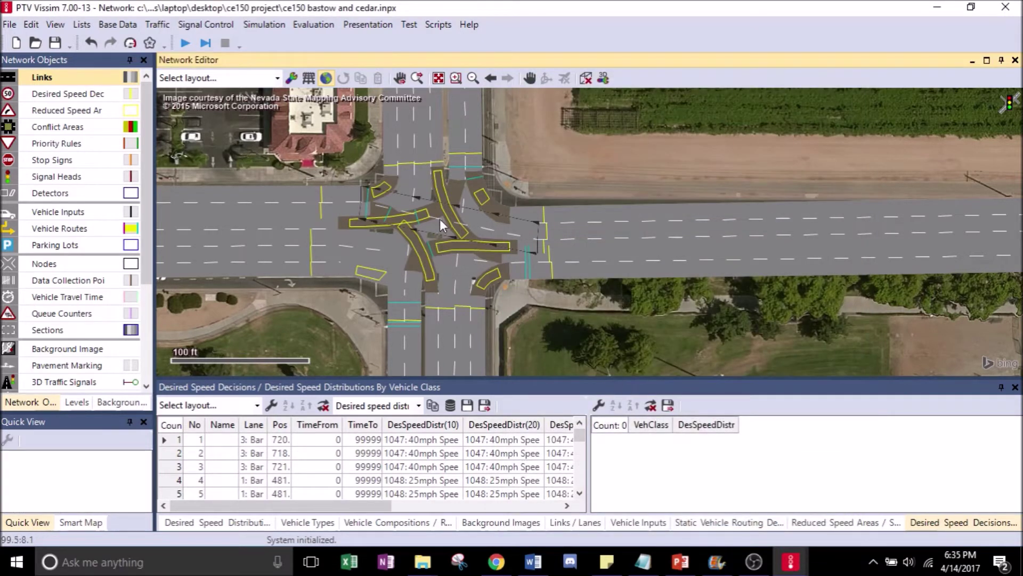
# Set the right-turn connector from link 1 to link 5 to spline 7 and display type Rail (stones)
pyautogui.click(376, 274)
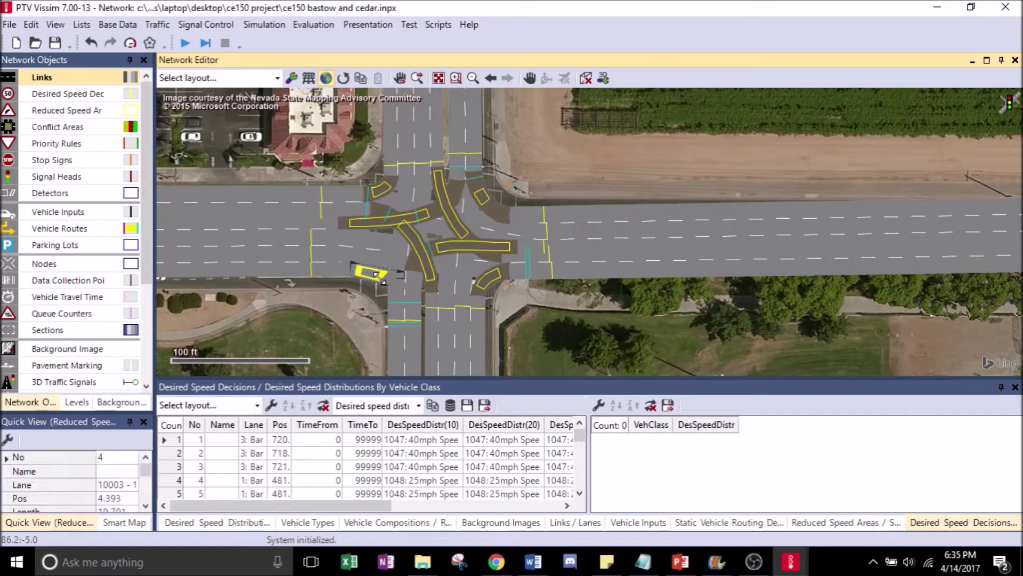
pyautogui.doubleClick(389, 278)
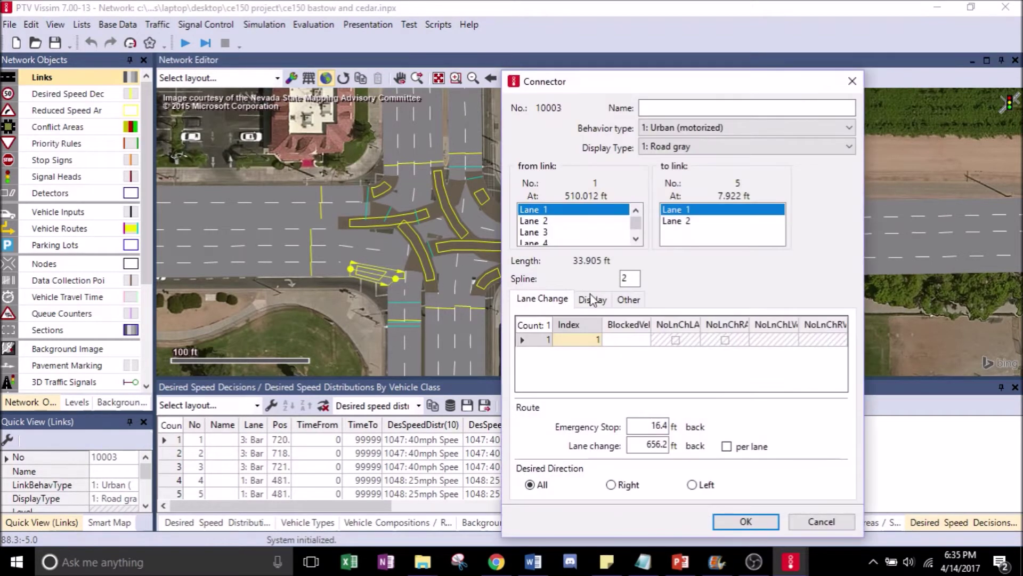
pyautogui.moveTo(632, 275); pyautogui.dragTo(610, 284)
pyautogui.click(687, 147)
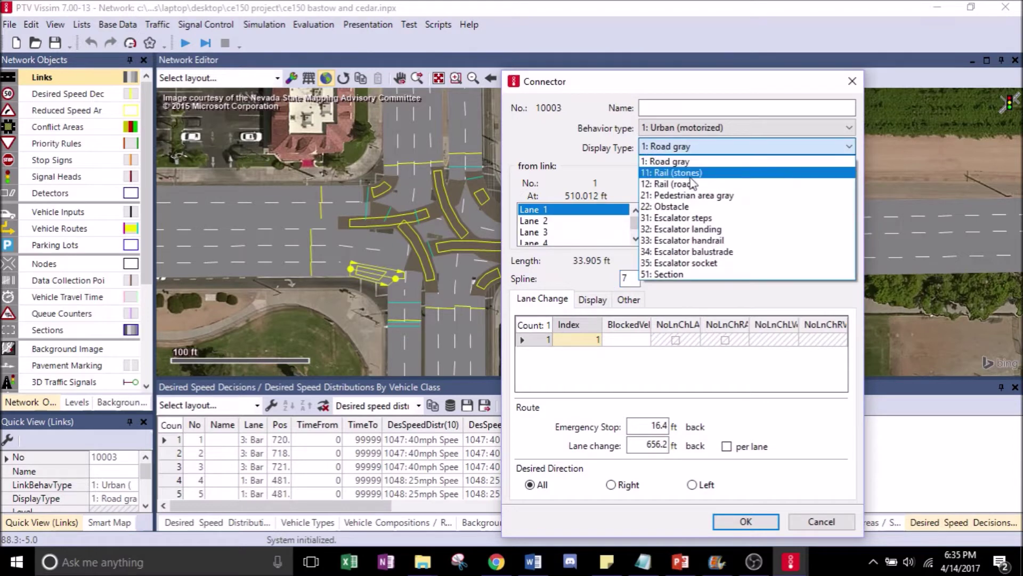
pyautogui.click(685, 173)
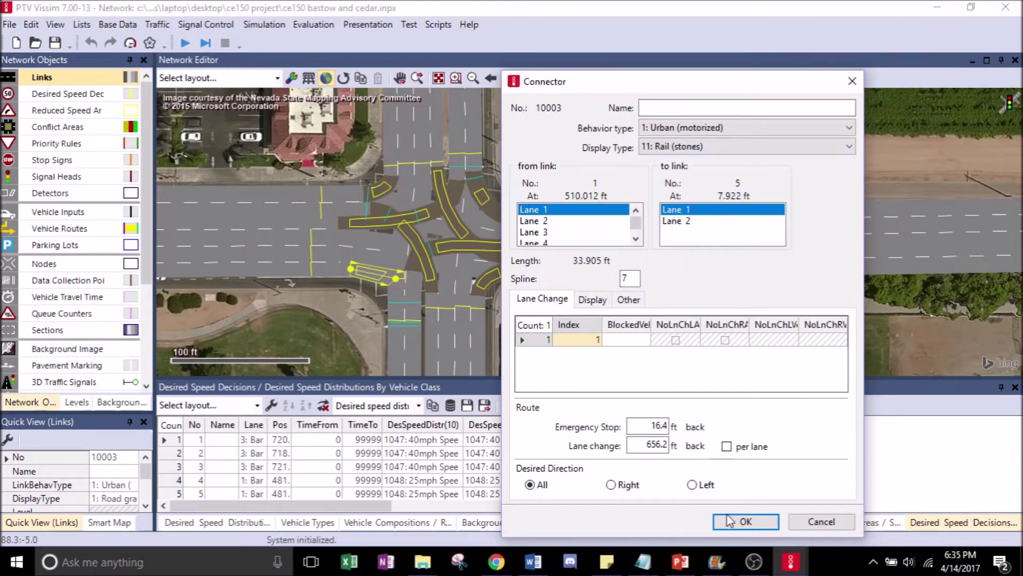
pyautogui.click(745, 521)
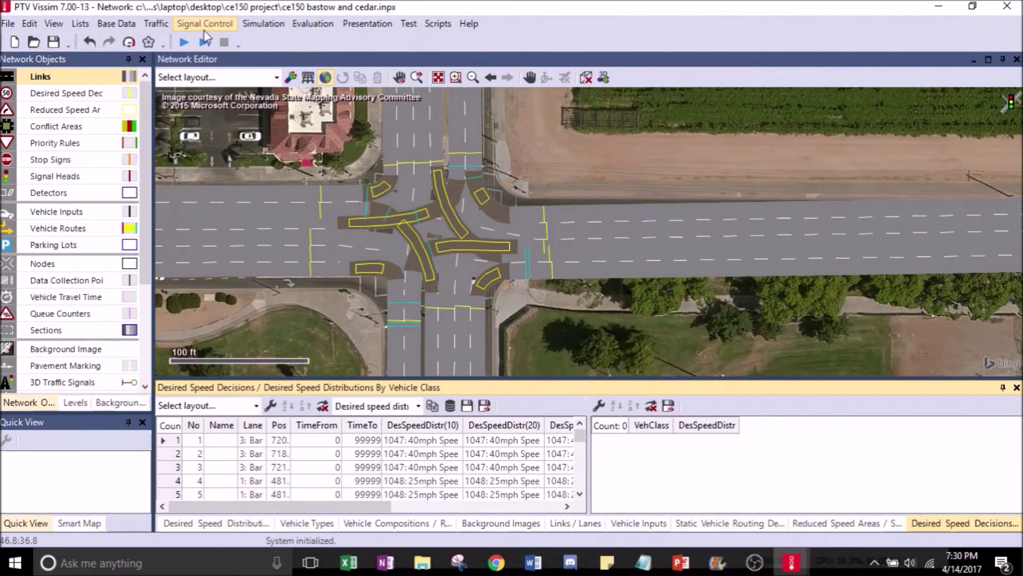
# Add a fixed-time signal controller to the network and name it "signal controller"
pyautogui.click(206, 25)
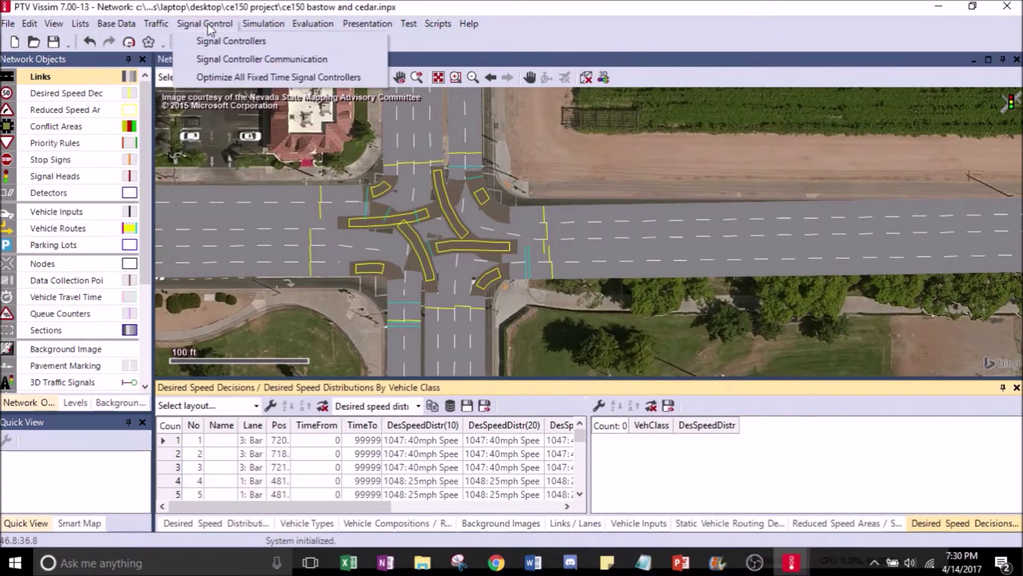
pyautogui.click(215, 42)
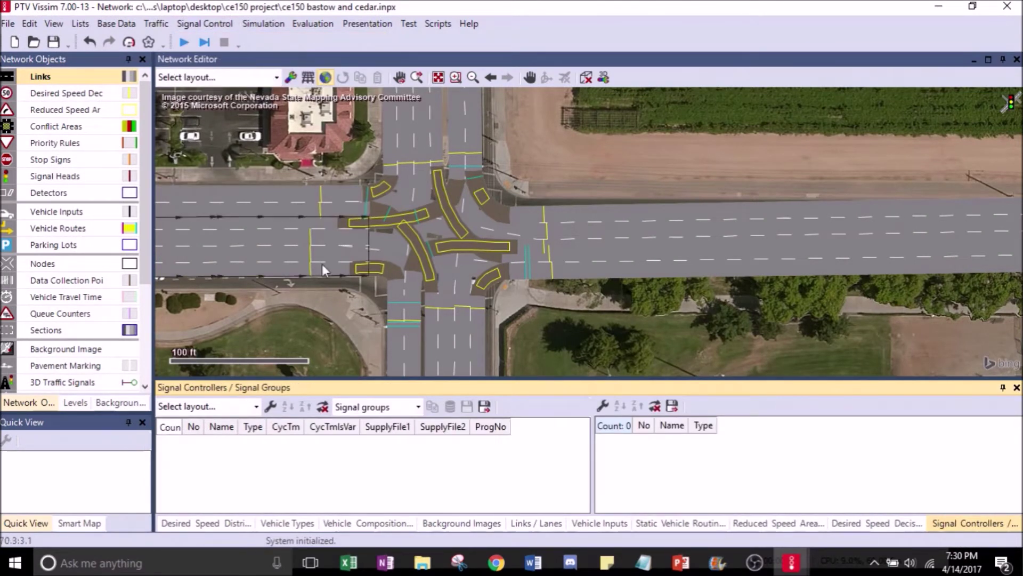
pyautogui.rightClick(308, 472)
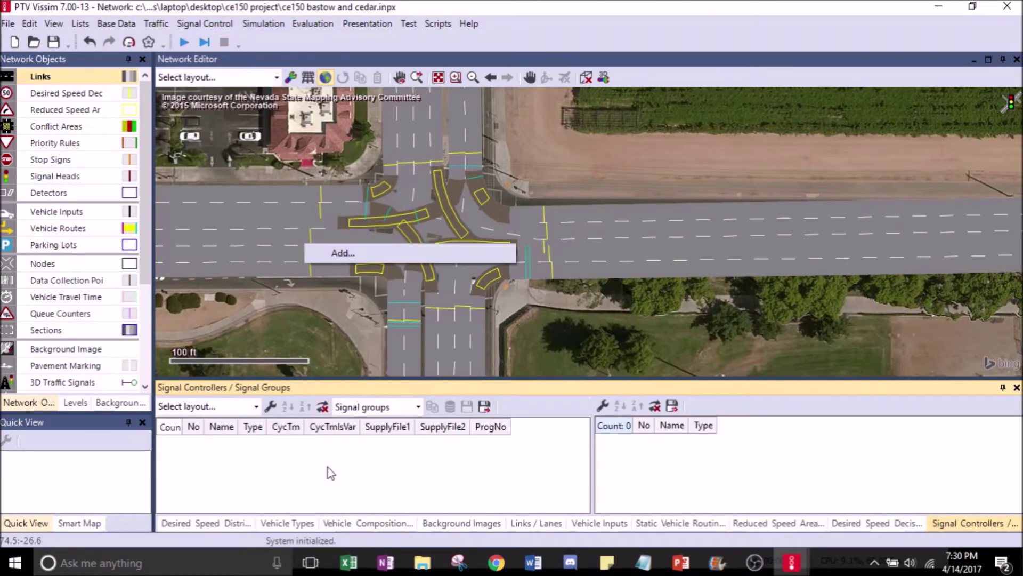
pyautogui.click(351, 254)
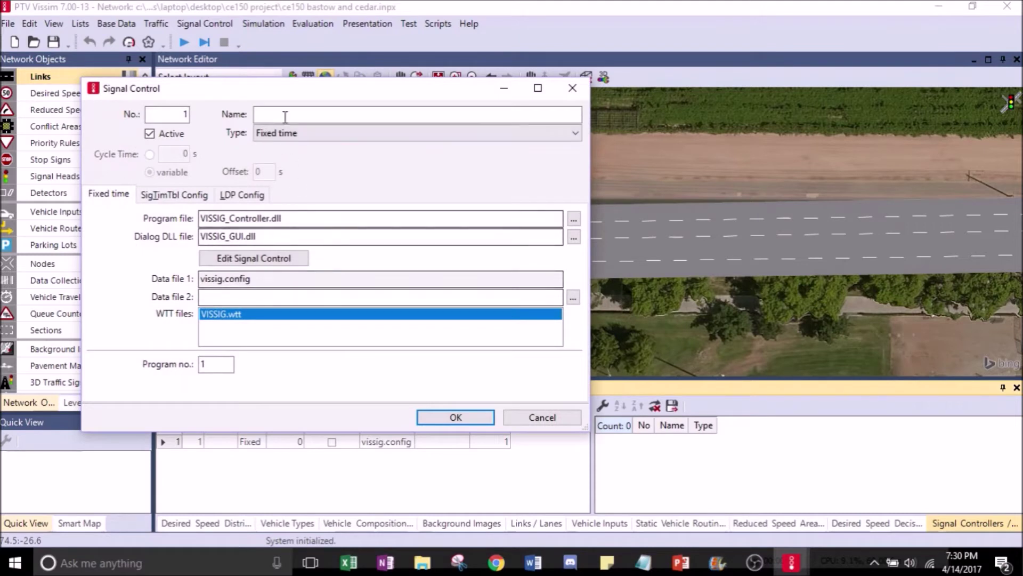
pyautogui.click(288, 112)
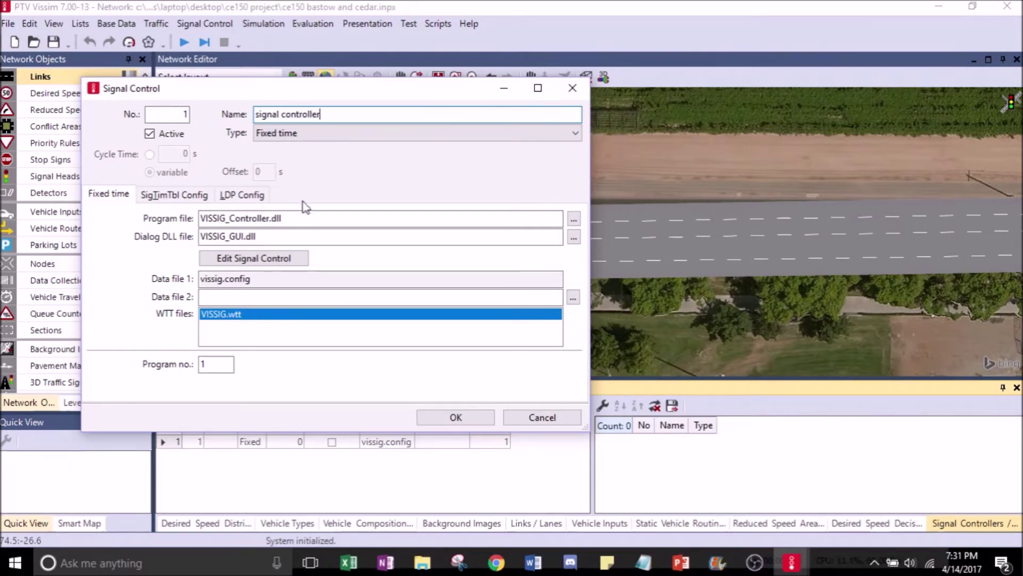
# Open the controller's signal control for editing and add eight signal groups
pyautogui.click(273, 263)
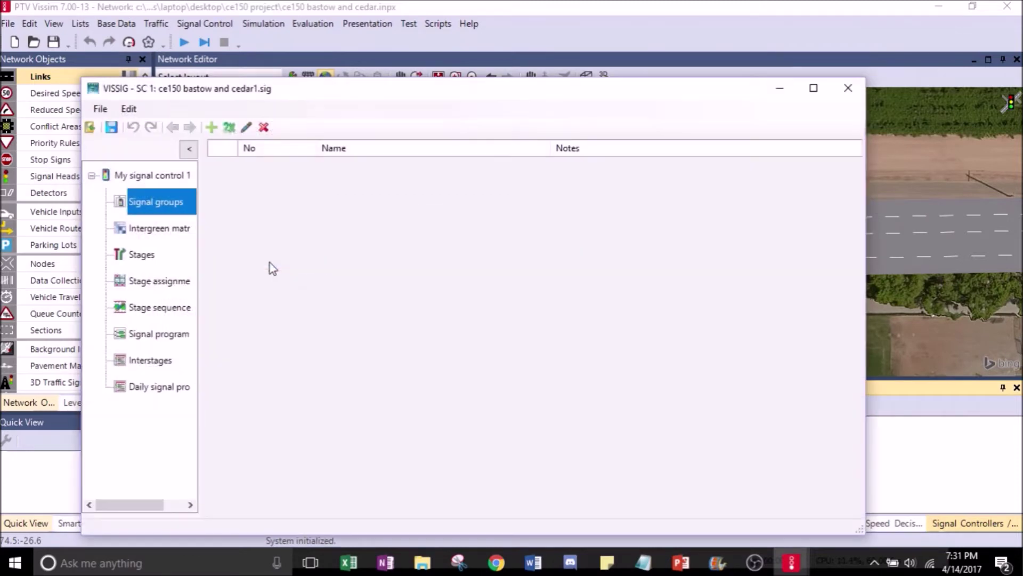
pyautogui.click(212, 128)
pyautogui.click(211, 127)
pyautogui.click(212, 128)
pyautogui.click(212, 128)
pyautogui.click(212, 128)
pyautogui.click(212, 127)
pyautogui.click(212, 128)
pyautogui.click(211, 127)
# Rename signal groups 1 to 4 as WBL, EBT, NBL and SBT, in that order
pyautogui.click(347, 167)
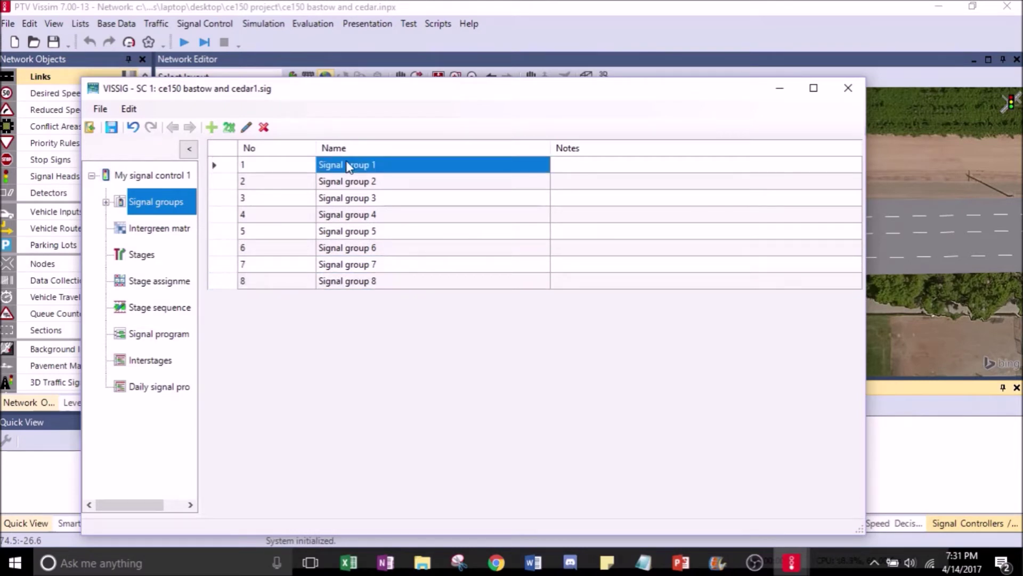
pyautogui.write('WBL')
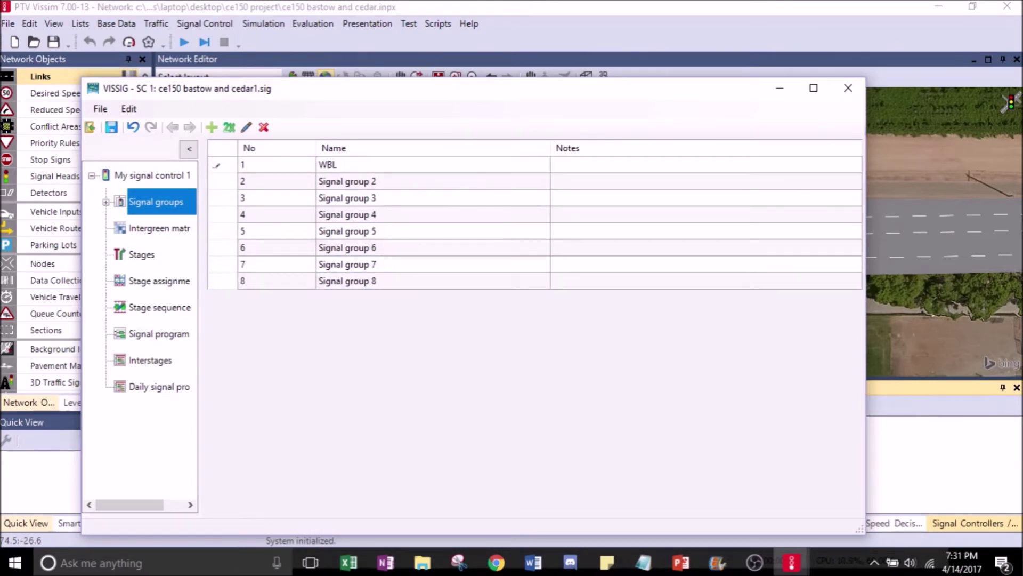
pyautogui.press('Return')
pyautogui.write('EBT')
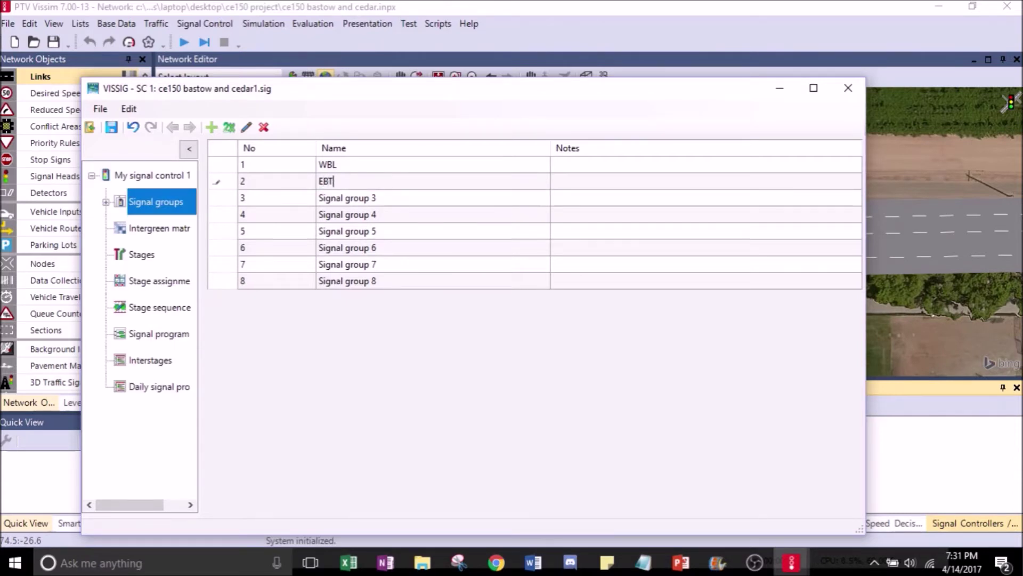
pyautogui.press('Return')
pyautogui.write('BL')
pyautogui.press('Return')
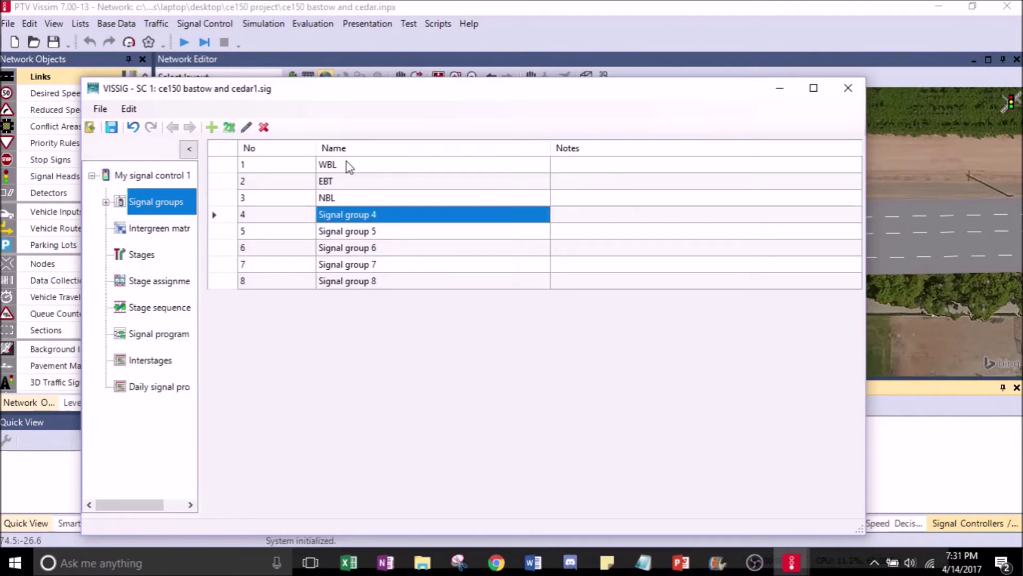
pyautogui.write('SBT')
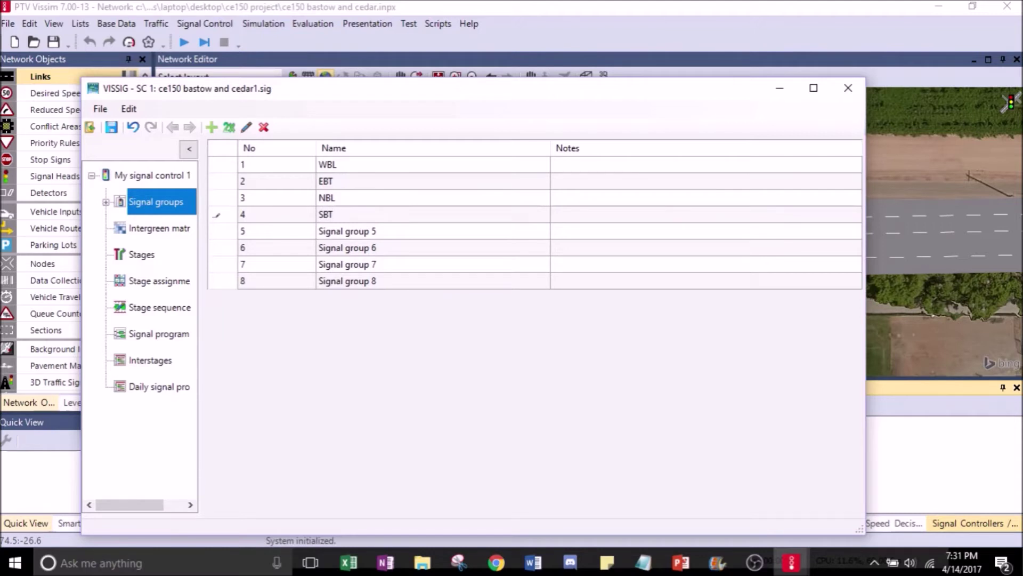
pyautogui.press('Return')
# Rename signal groups 5 to 8 as EBL, WBT, SBL and NBT, in that order
pyautogui.write('EBL')
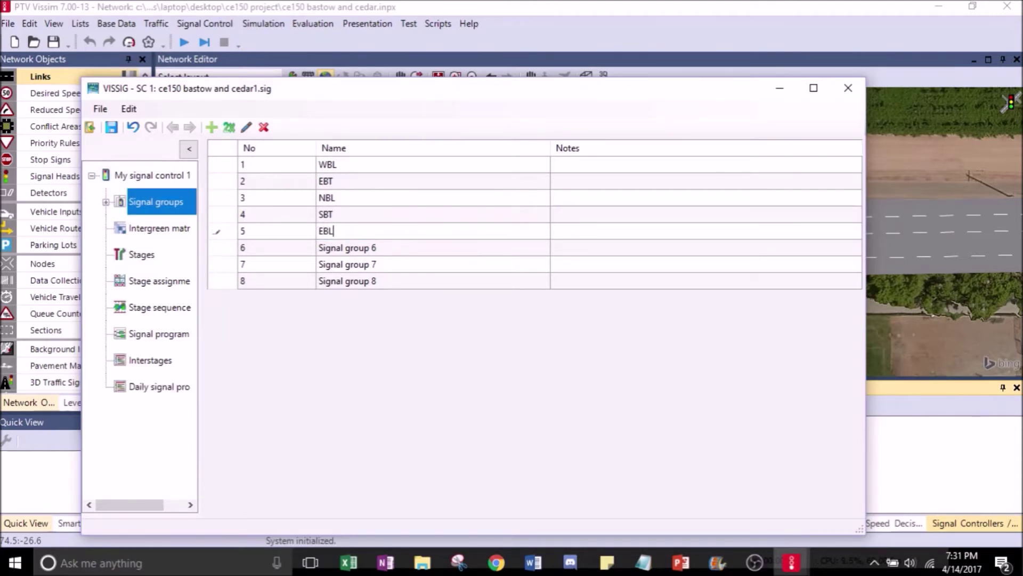
pyautogui.press('Return')
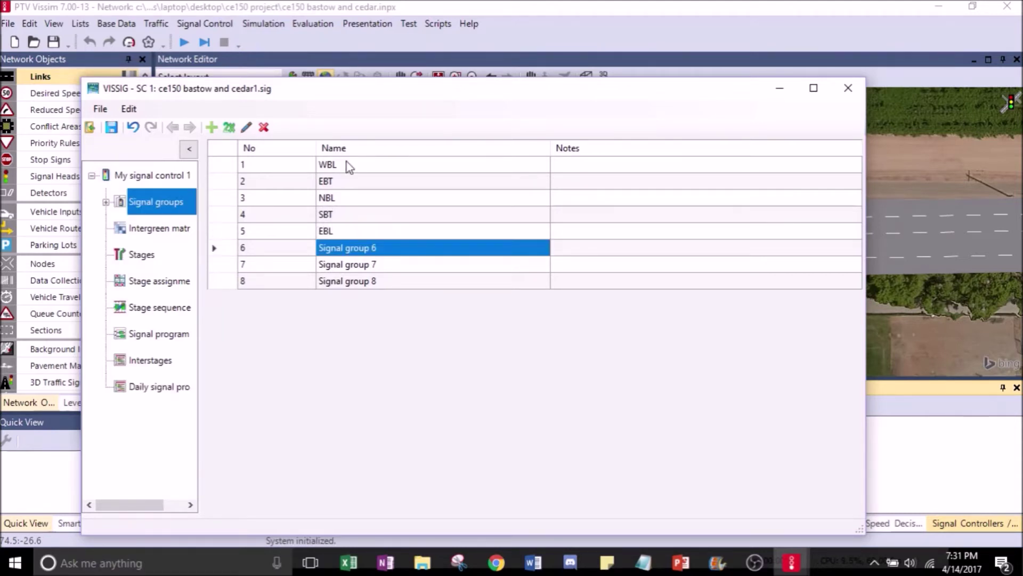
pyautogui.write('WBT')
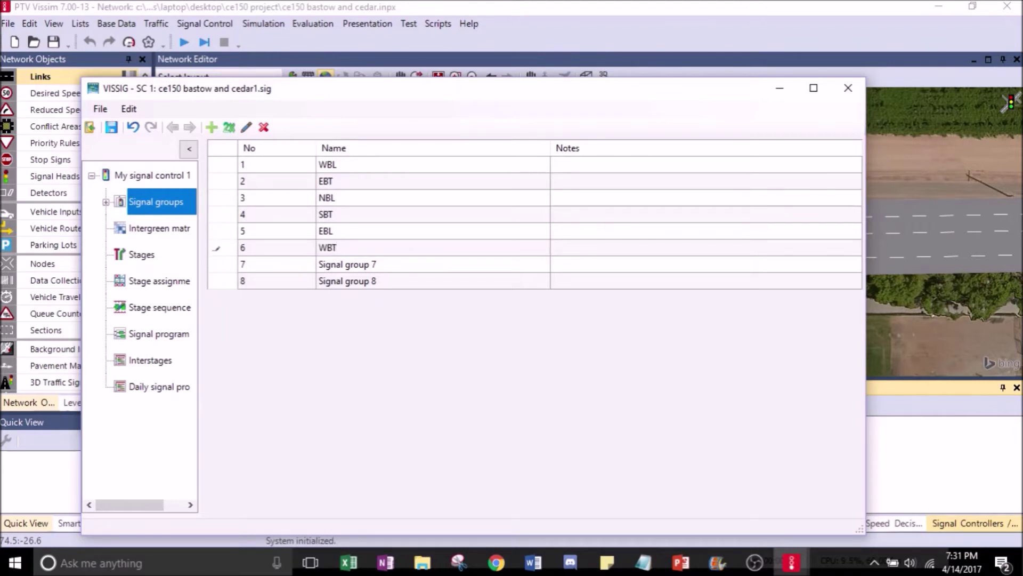
pyautogui.press('Return')
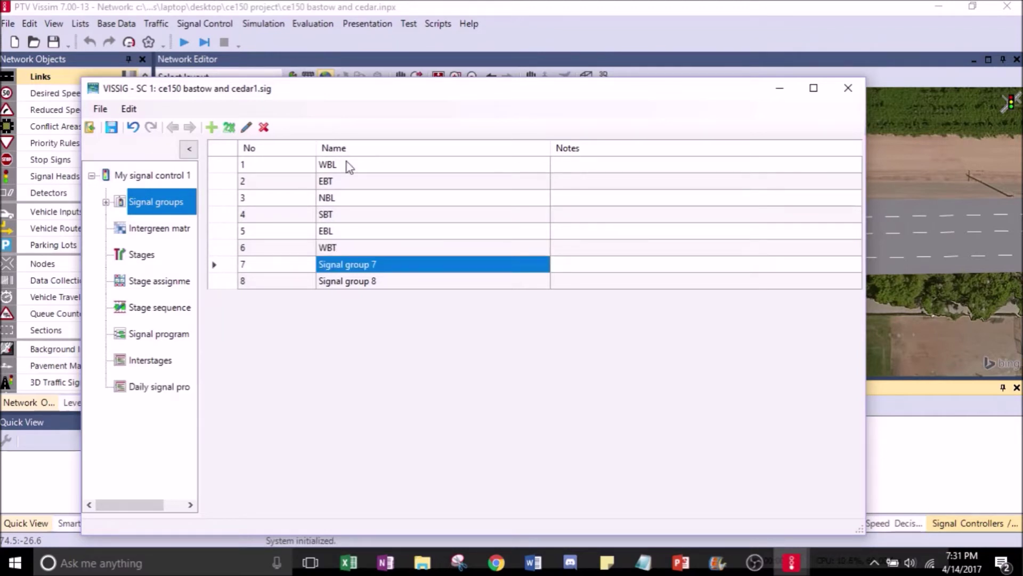
pyautogui.write('SBL')
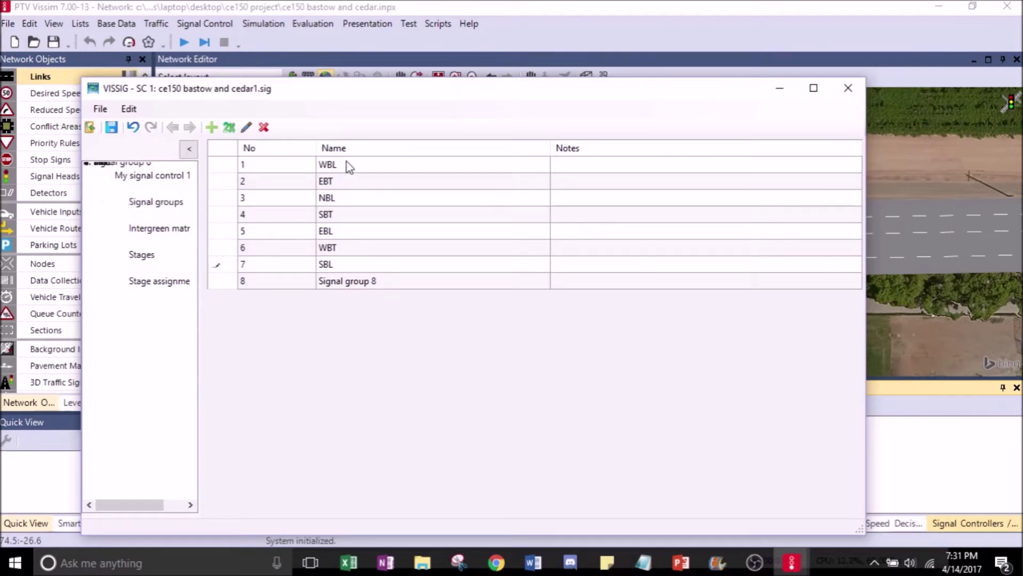
pyautogui.press('Return')
pyautogui.write('NBT')
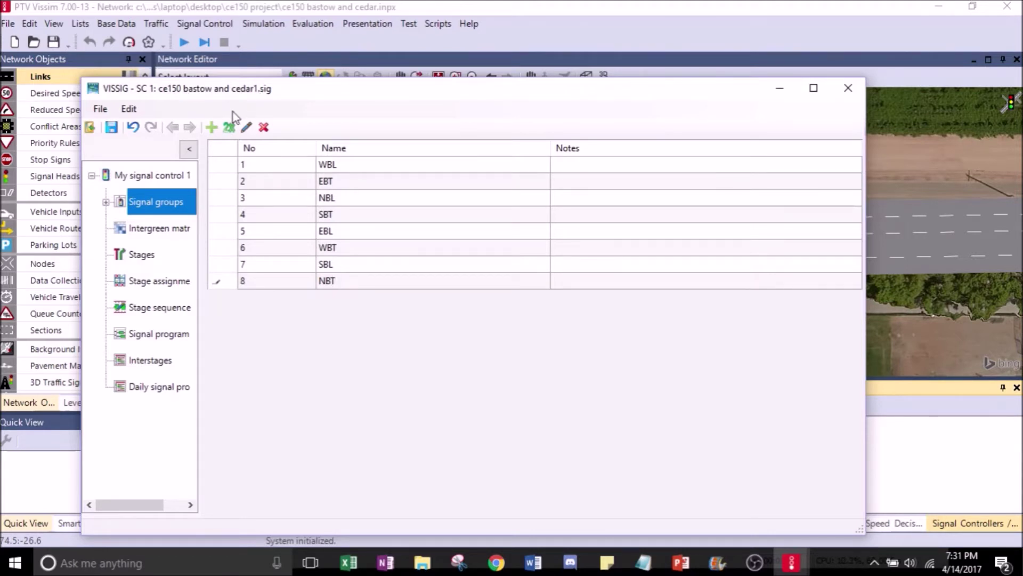
# Open the signal groups' detail settings and set the default sequence of WBL and EBT to Red-green-amber
pyautogui.click(246, 128)
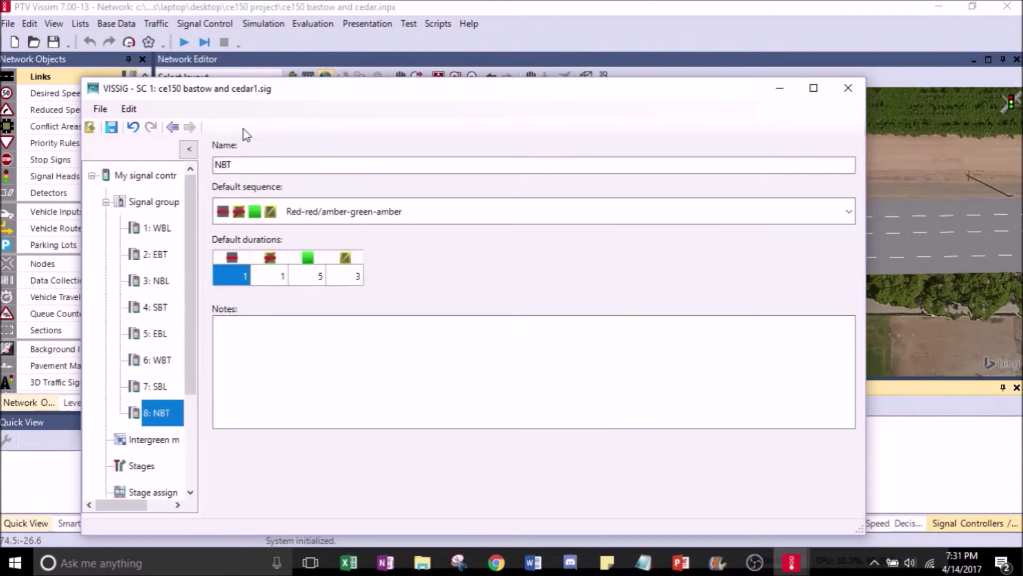
pyautogui.click(171, 233)
pyautogui.click(333, 211)
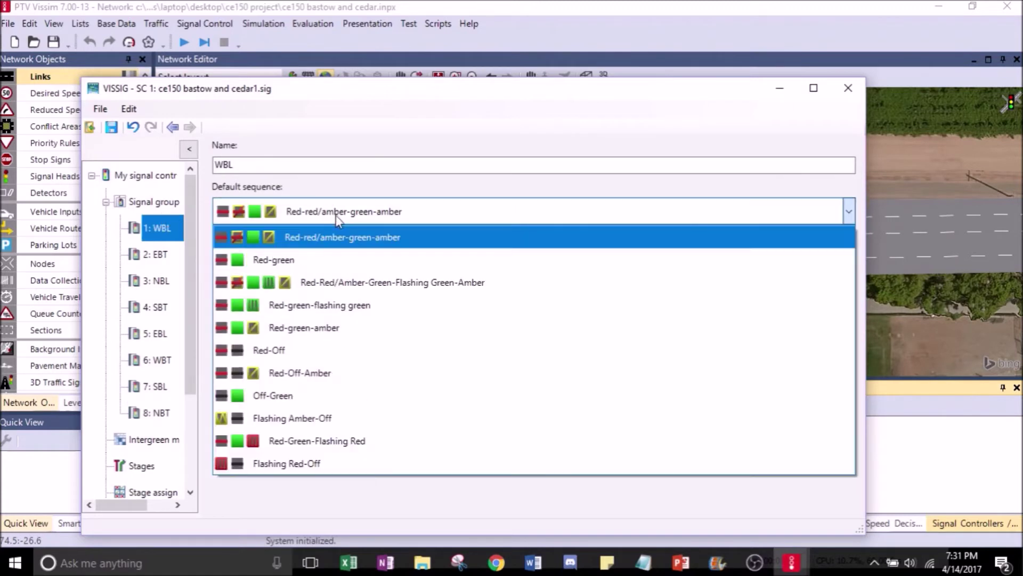
pyautogui.click(323, 328)
pyautogui.click(160, 254)
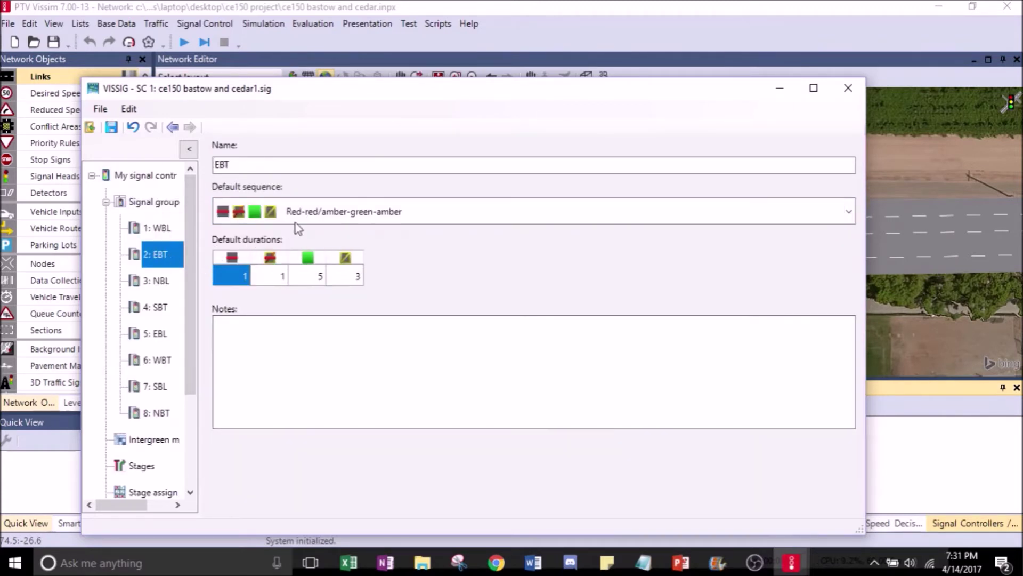
pyautogui.click(296, 223)
pyautogui.click(271, 330)
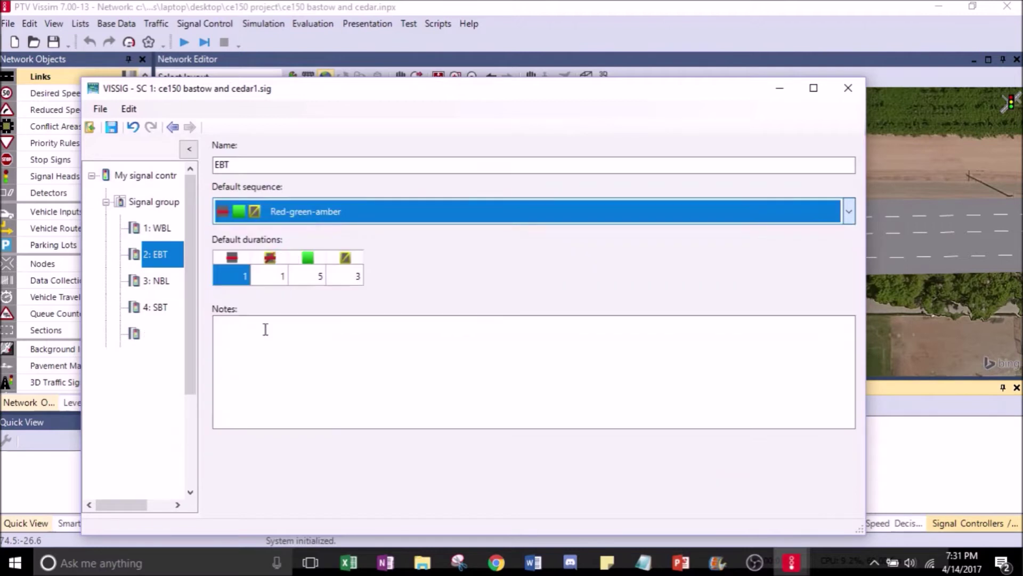
# Set the default sequence of signal groups NBL and SBT to Red-green-amber
pyautogui.click(151, 282)
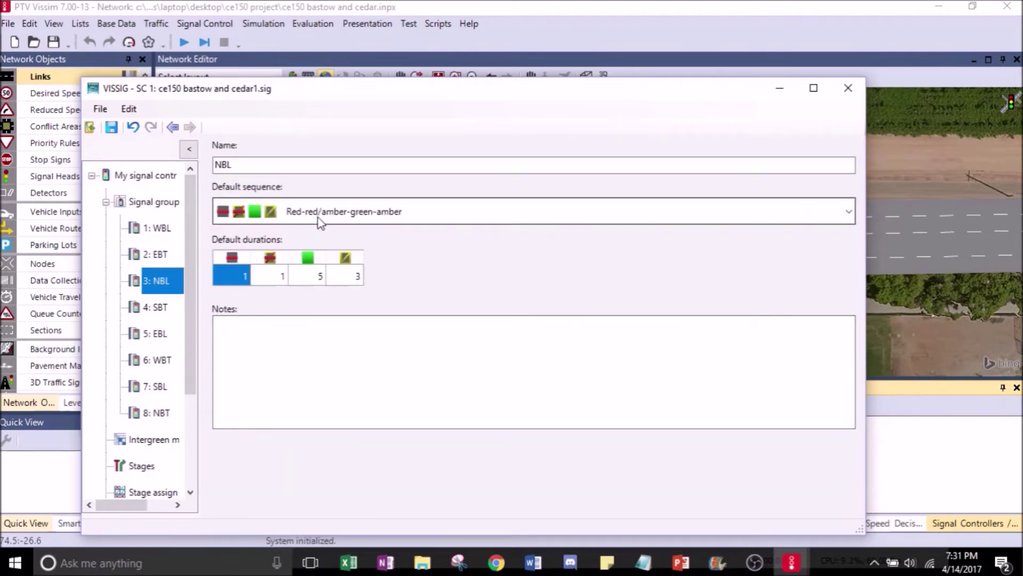
pyautogui.click(319, 223)
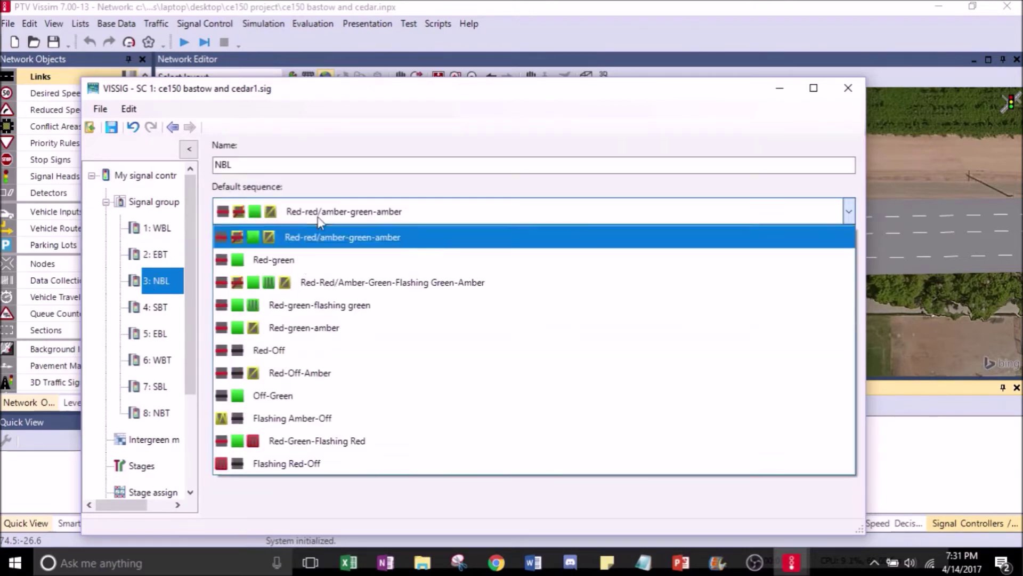
pyautogui.click(302, 328)
pyautogui.click(155, 307)
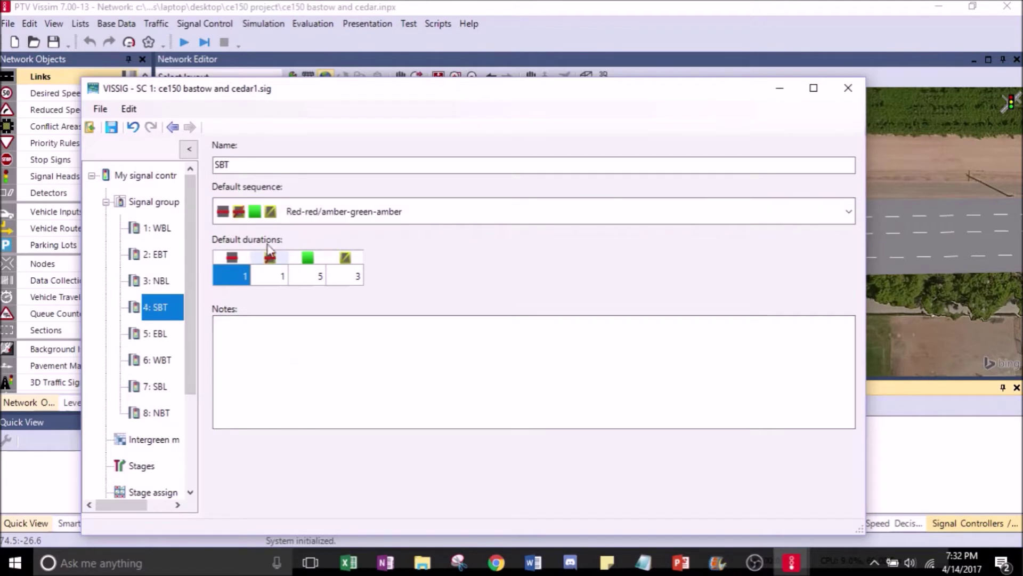
pyautogui.click(313, 221)
pyautogui.click(299, 327)
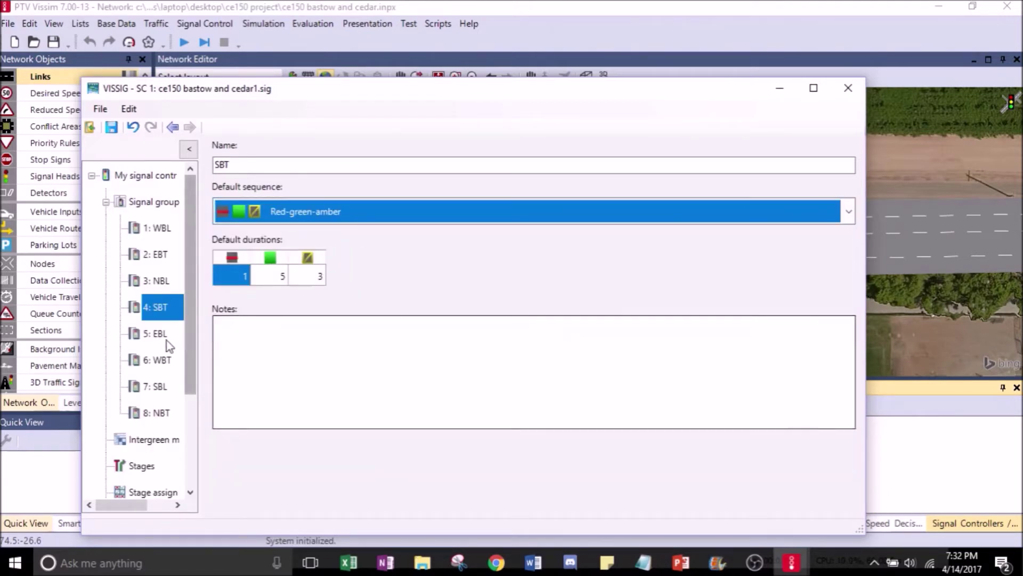
# Set the default sequence of signal groups EBL and WBT to Red-green-amber
pyautogui.click(166, 341)
pyautogui.click(325, 218)
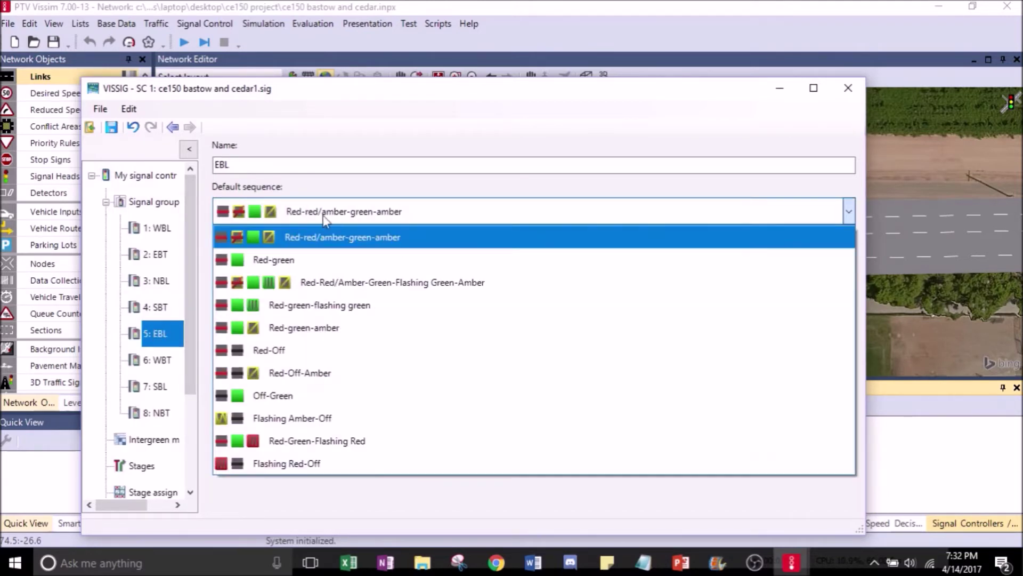
pyautogui.click(288, 327)
pyautogui.click(168, 359)
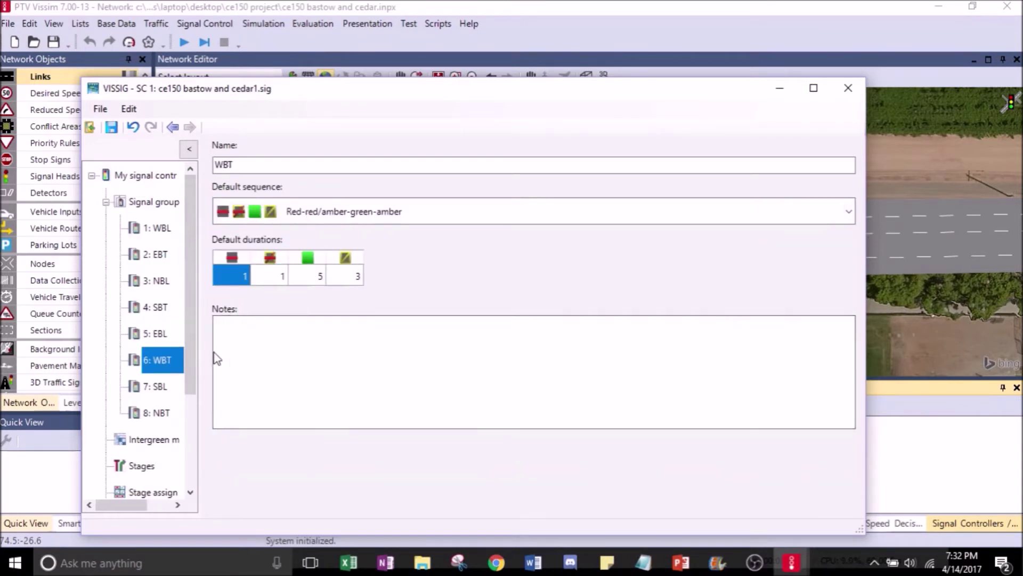
pyautogui.click(393, 211)
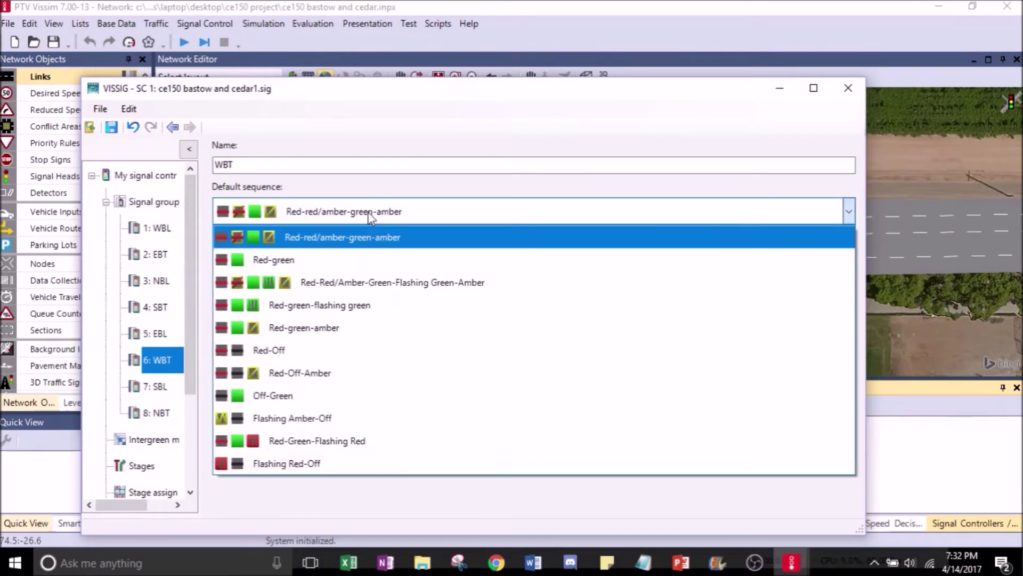
pyautogui.click(330, 329)
# Set the default sequence of signal groups SBL and NBT to Red-green-amber
pyautogui.click(159, 386)
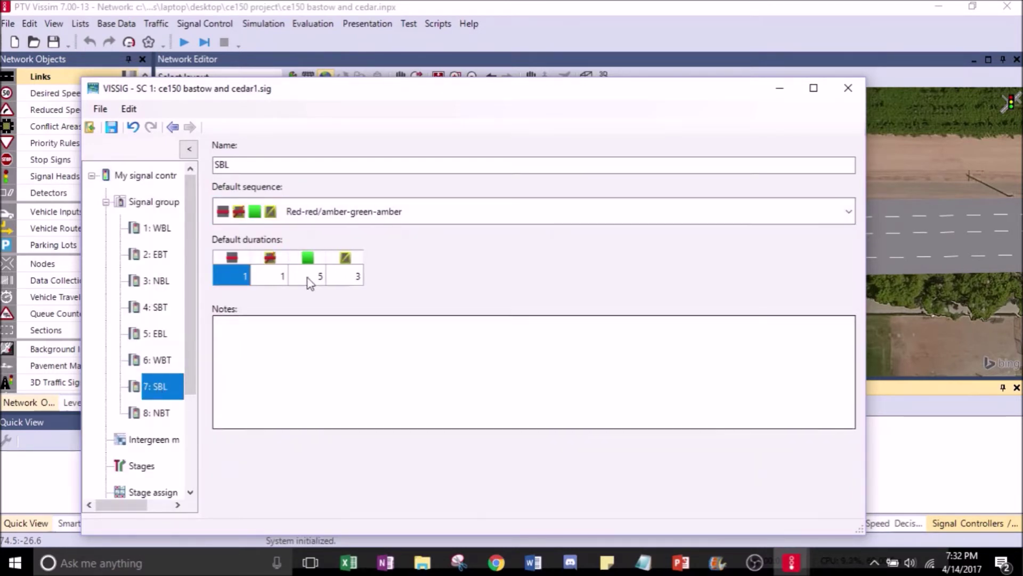
pyautogui.click(379, 213)
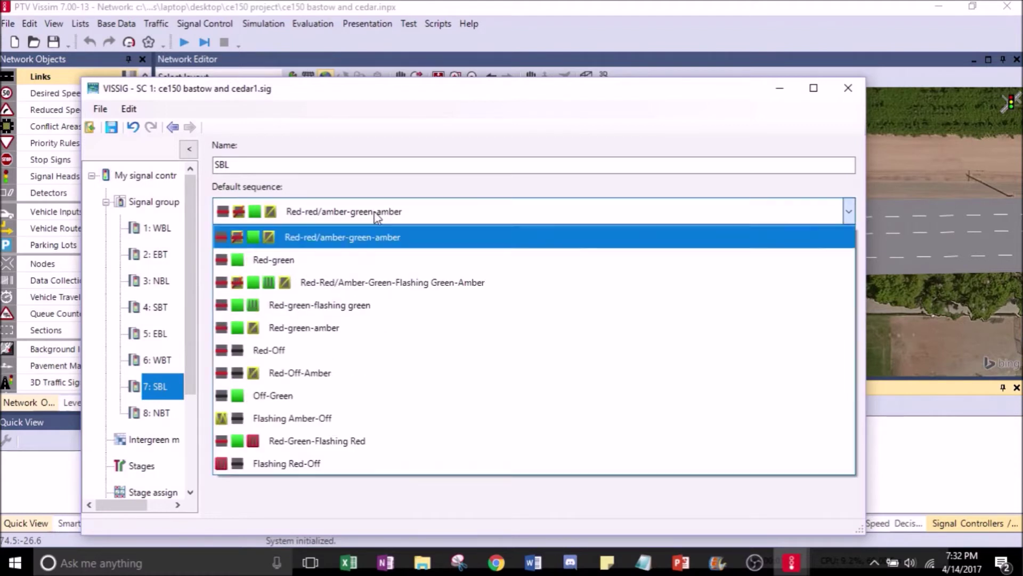
pyautogui.click(312, 337)
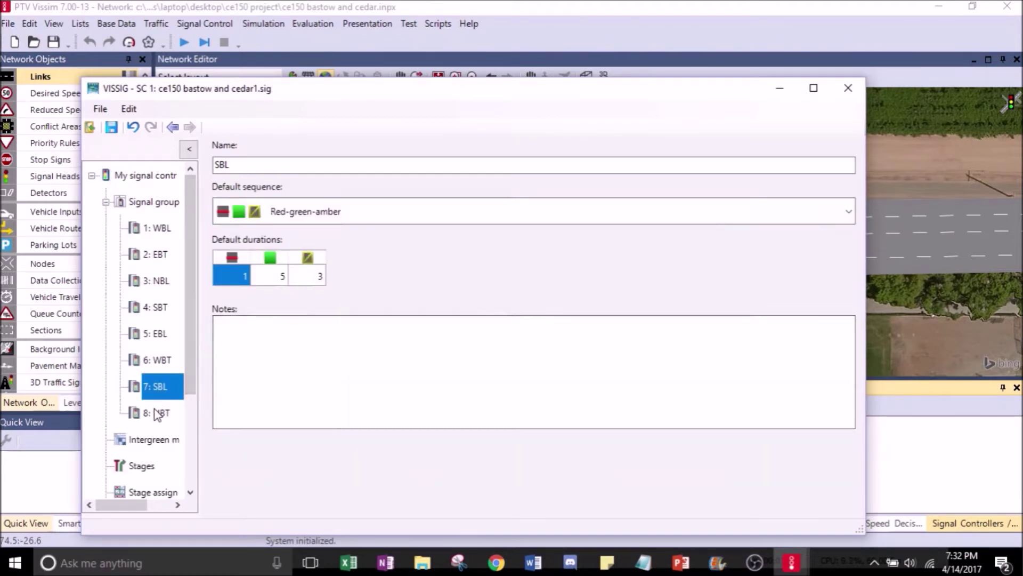
pyautogui.click(156, 414)
pyautogui.click(290, 211)
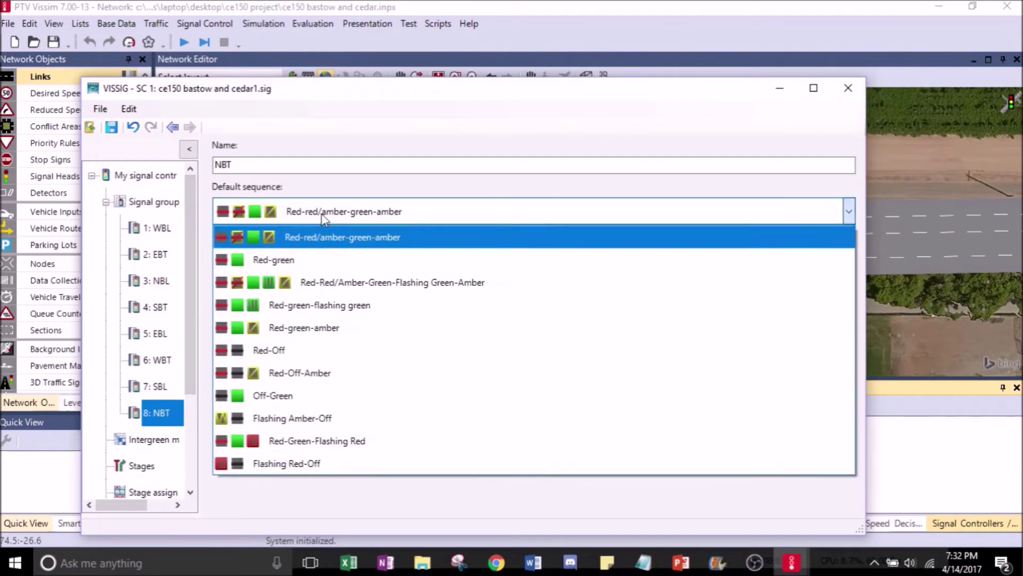
pyautogui.click(321, 326)
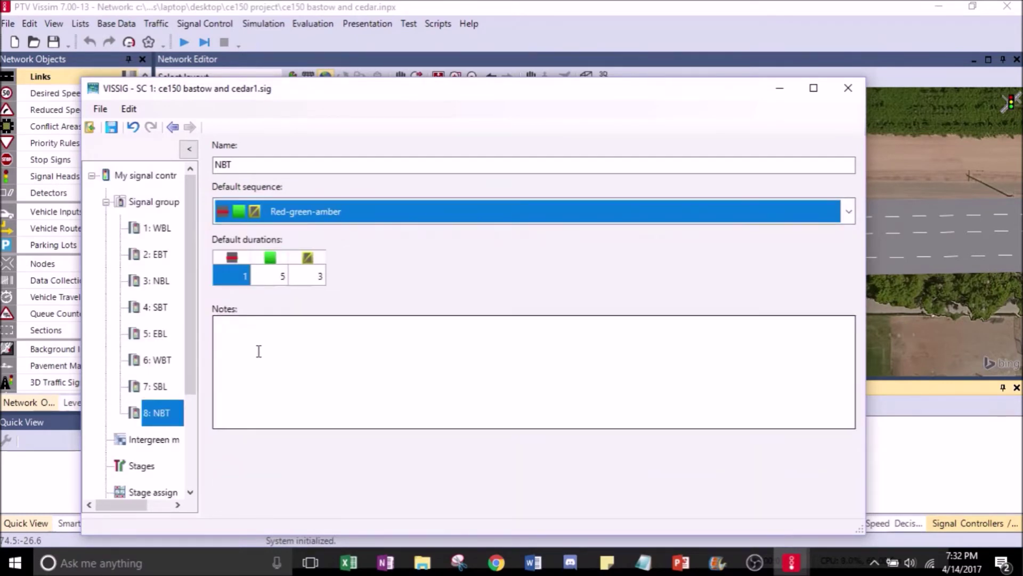
# Add an intergreen matrix to the signal control and open it for editing
pyautogui.moveTo(186, 261); pyautogui.dragTo(187, 344)
pyautogui.click(153, 308)
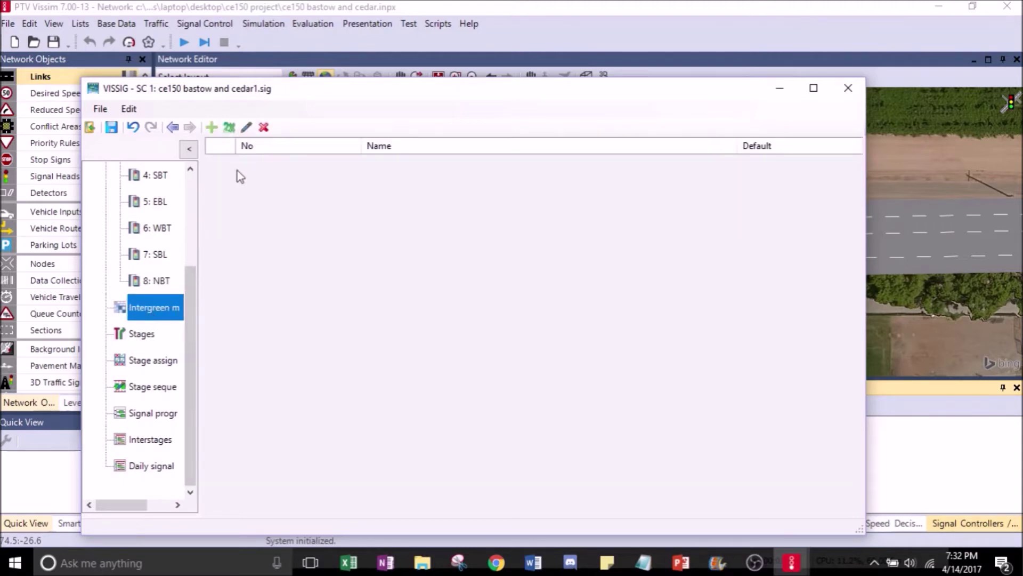
pyautogui.click(211, 128)
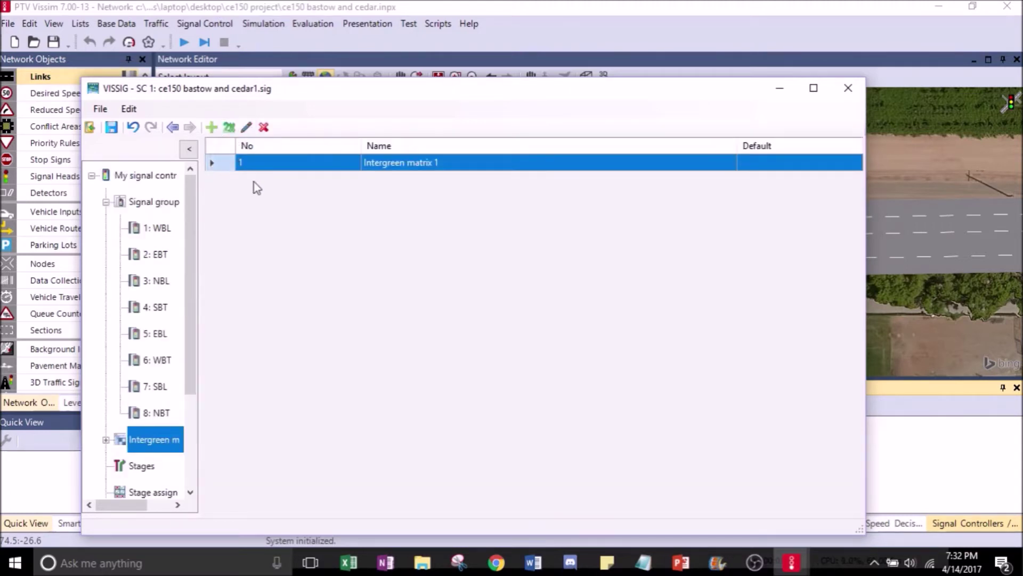
pyautogui.click(247, 127)
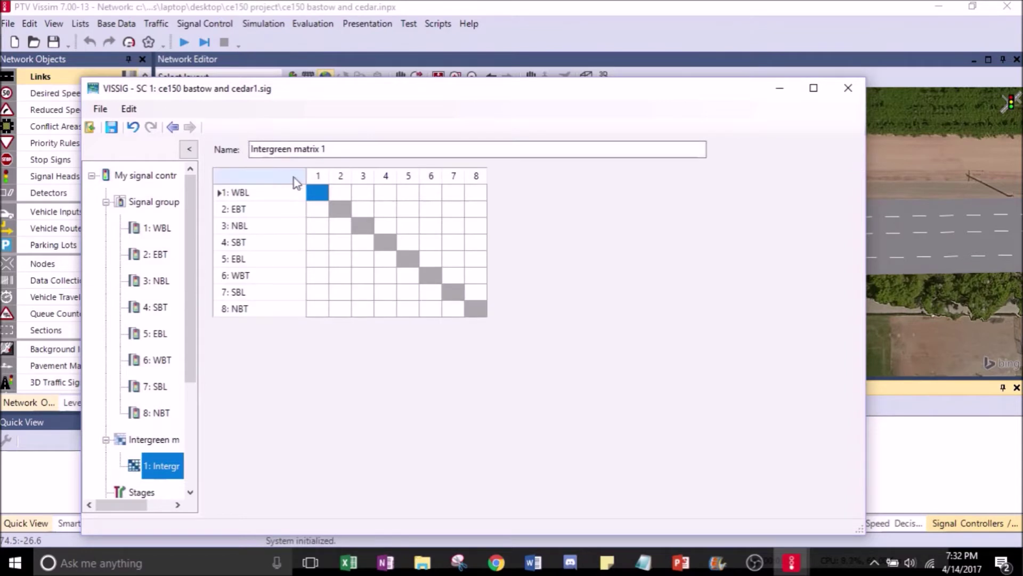
# Fill every off-diagonal cell of the intergreen matrix with 4 for signal groups WBL through NBT
pyautogui.write('4')
pyautogui.press('Tab')
pyautogui.write('4')
pyautogui.press('Tab')
pyautogui.write('4')
pyautogui.press('Tab')
pyautogui.write('4\t4\t4\t4\t4\t\t4\t4\t4\t4\t4\t4\t4\t4\t')
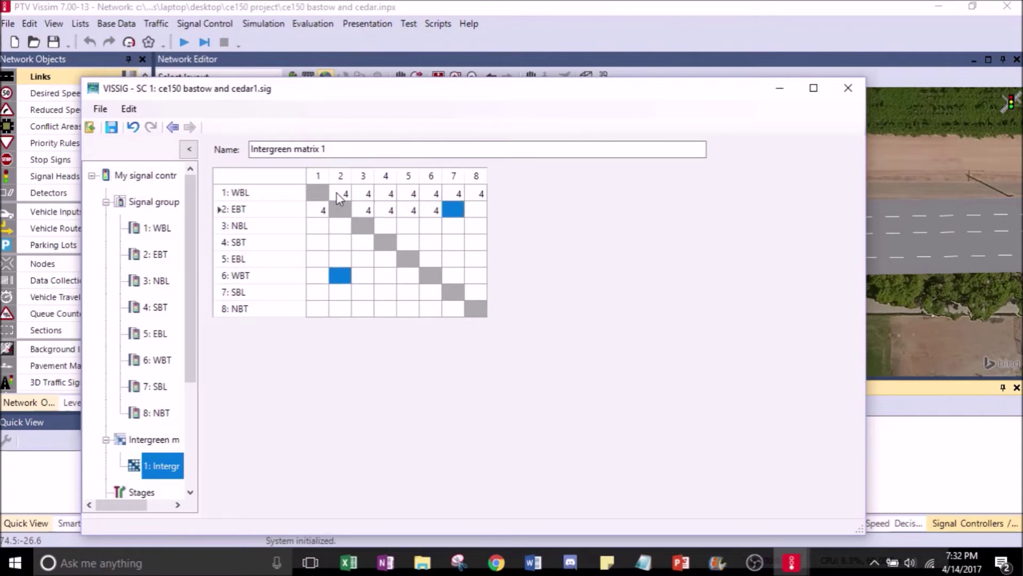
pyautogui.write('\t4\t4\t4\t4\t4\t4\t\t4')
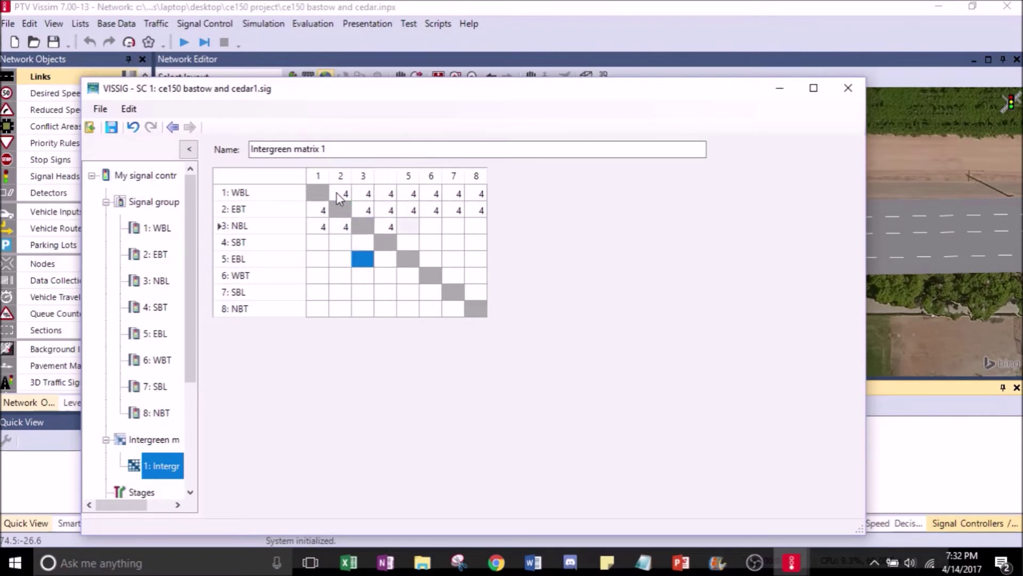
pyautogui.write('\t4\t\t4\t4\t4\t4\t4\t4\t')
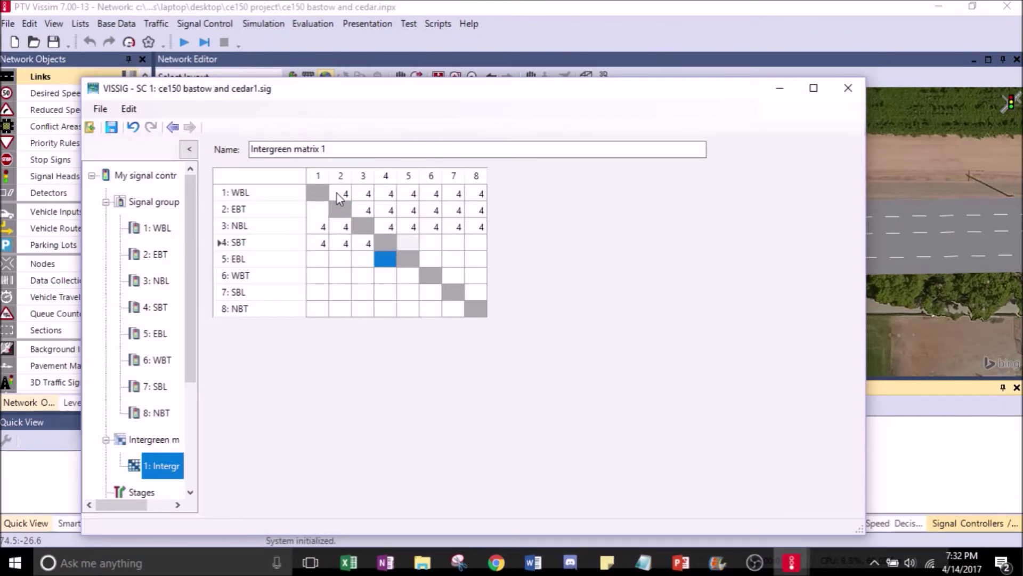
pyautogui.write('4\t4\t\t4\t4\t4\t4\t4\t\t4')
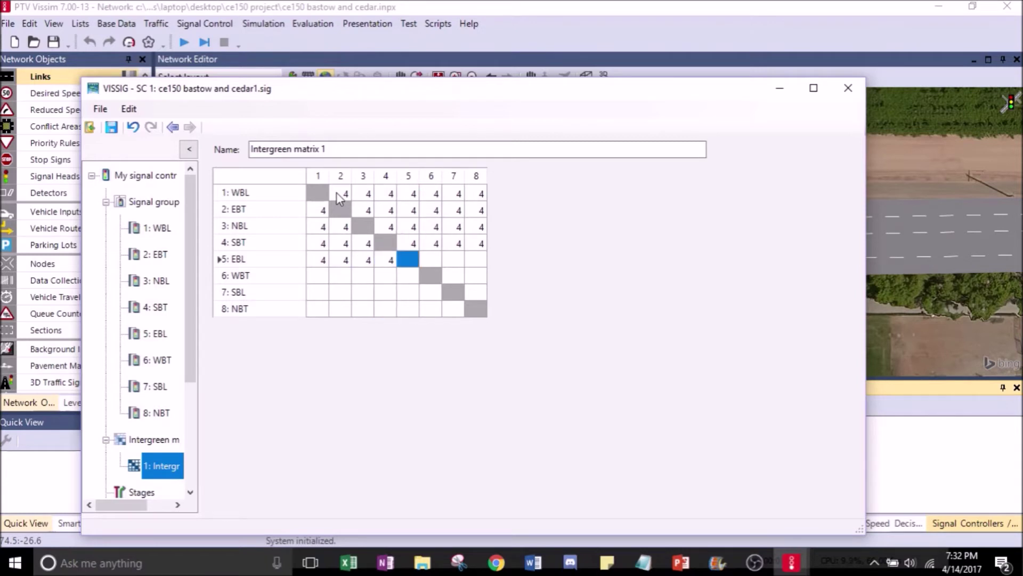
pyautogui.write('\t4')
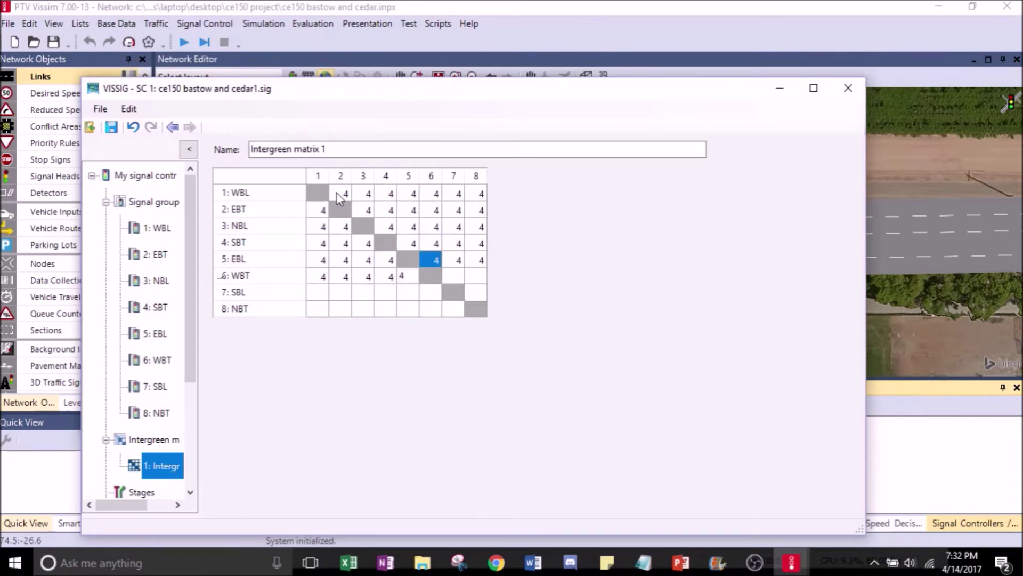
pyautogui.write('\t4\t\t4\t4\t4\t4\t4')
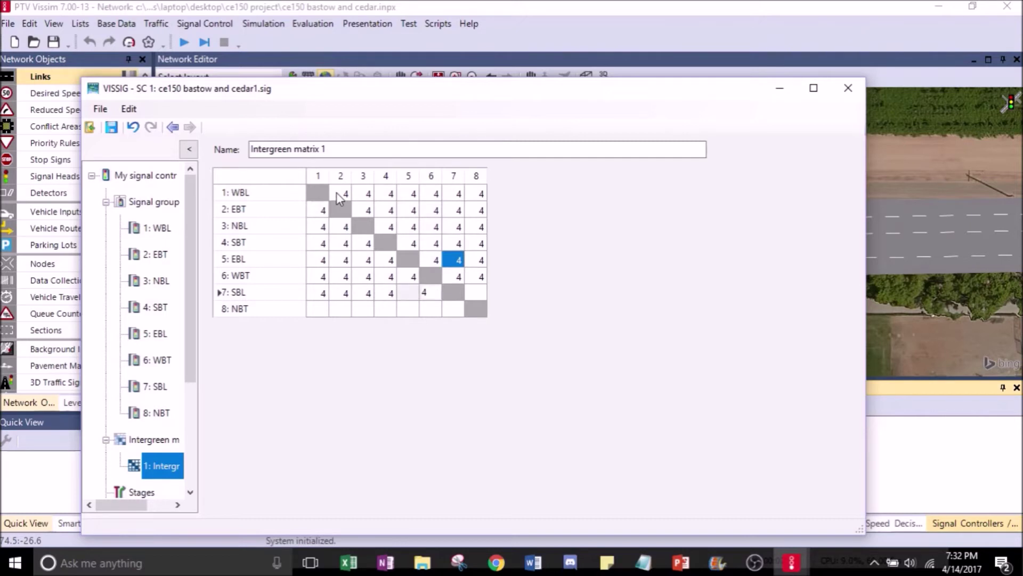
pyautogui.write('\t4\t4\t4\t\t4\t4\t4\t4\t4\t4\t4\t4')
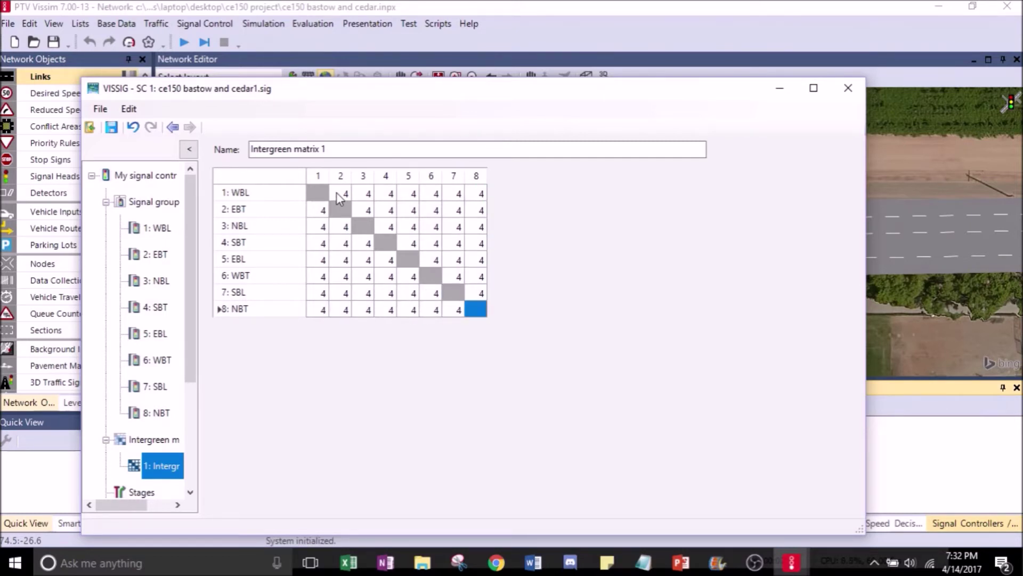
# Add four stages to the signal control
pyautogui.moveTo(191, 311); pyautogui.dragTo(206, 424)
pyautogui.click(139, 334)
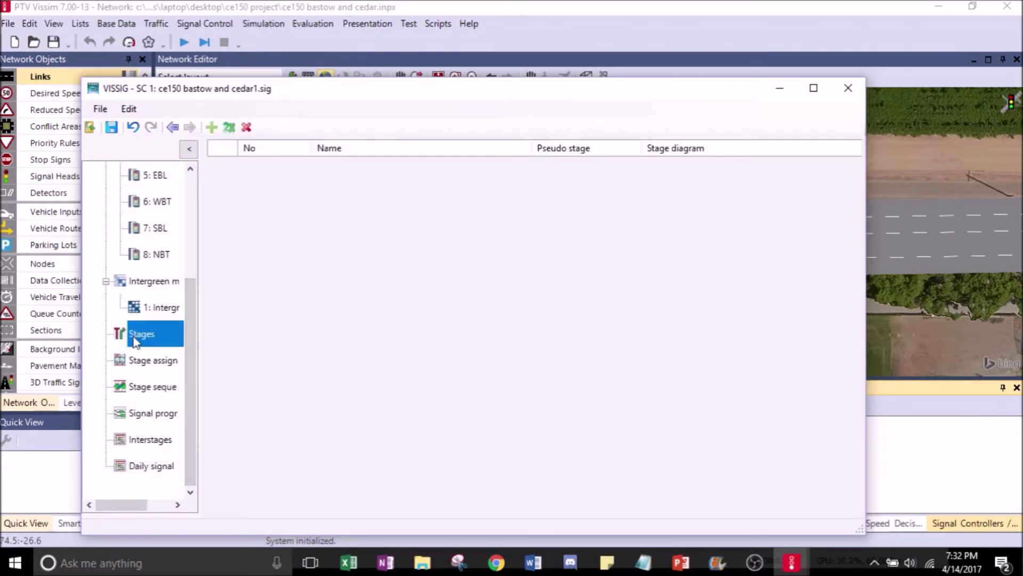
pyautogui.click(212, 128)
pyautogui.click(211, 128)
pyautogui.click(212, 128)
pyautogui.click(212, 128)
# Set the default intergreen matrix of the stage assignments to Intergreen matrix 1
pyautogui.scroll(-1, 185, 228)
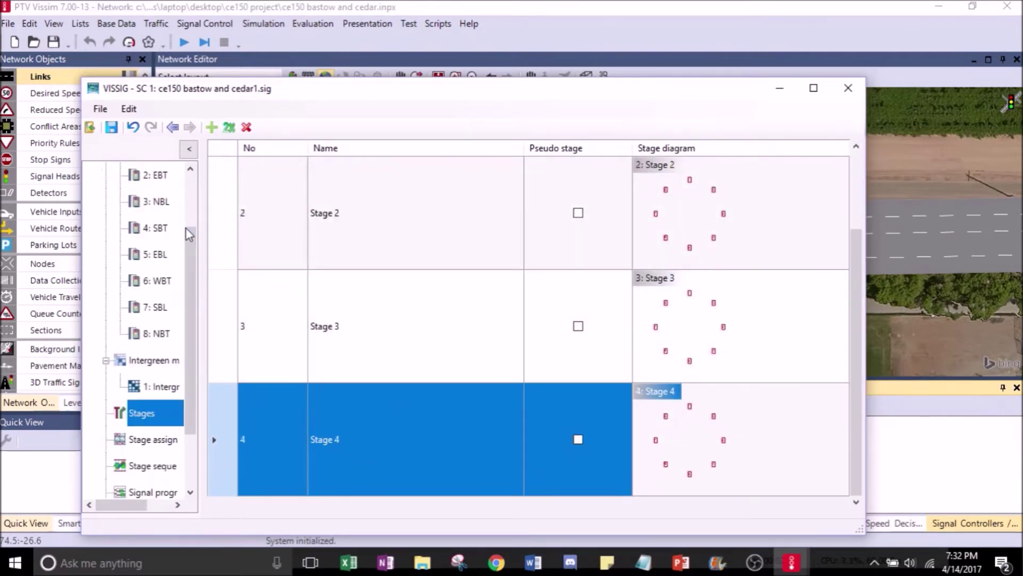
pyautogui.scroll(-1, 192, 246)
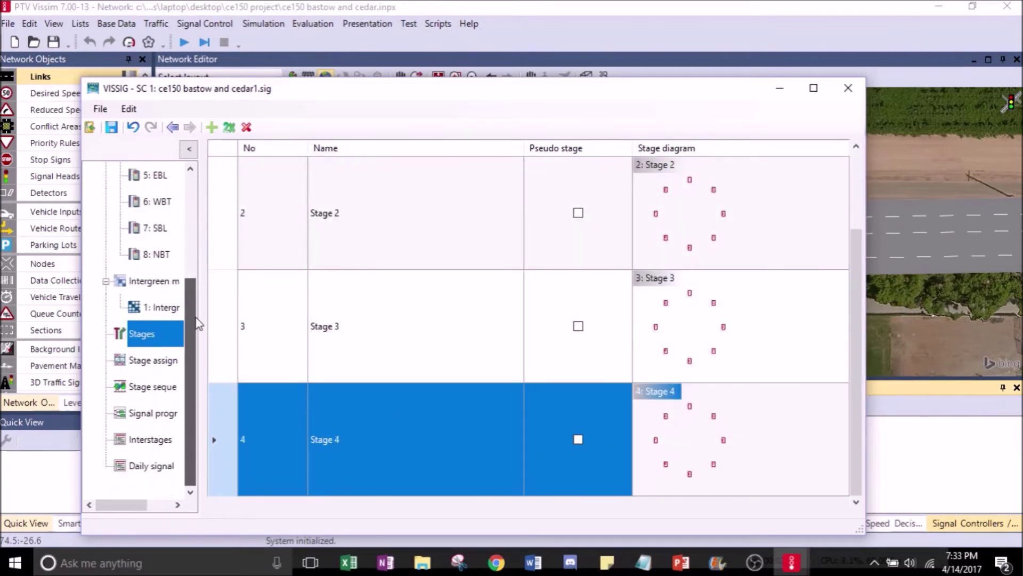
pyautogui.click(153, 360)
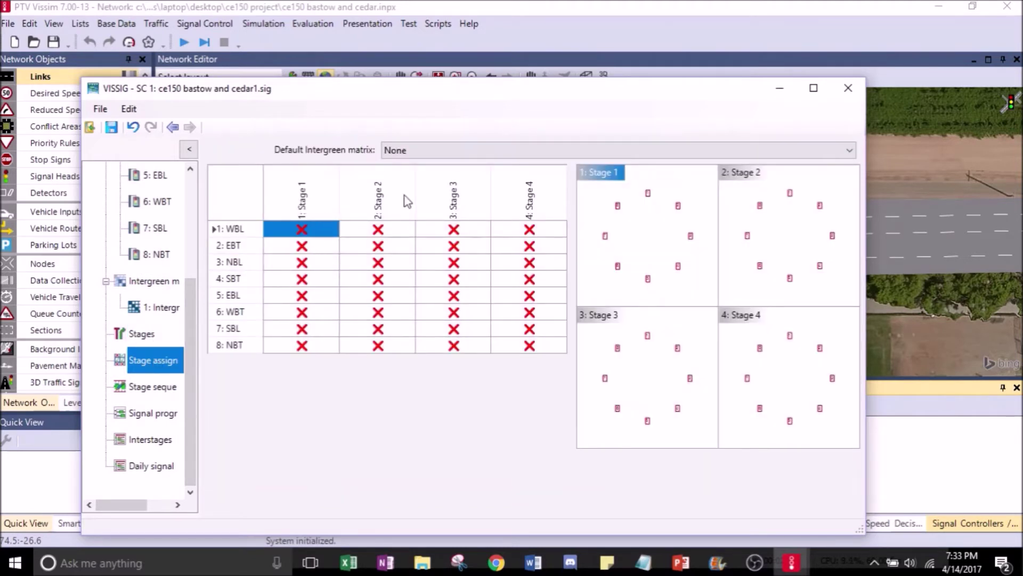
pyautogui.click(419, 151)
pyautogui.click(422, 183)
# Assign green to WBL in Stage 1, EBT in Stage 2, NBL in Stage 3 and SBT in Stage 4
pyautogui.click(302, 230)
pyautogui.click(387, 247)
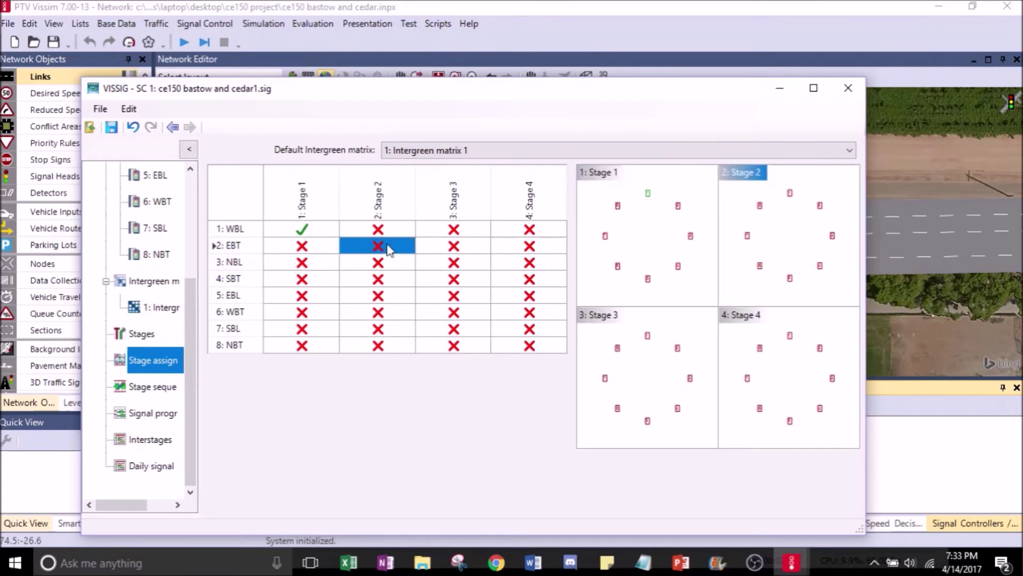
pyautogui.click(449, 266)
pyautogui.click(527, 282)
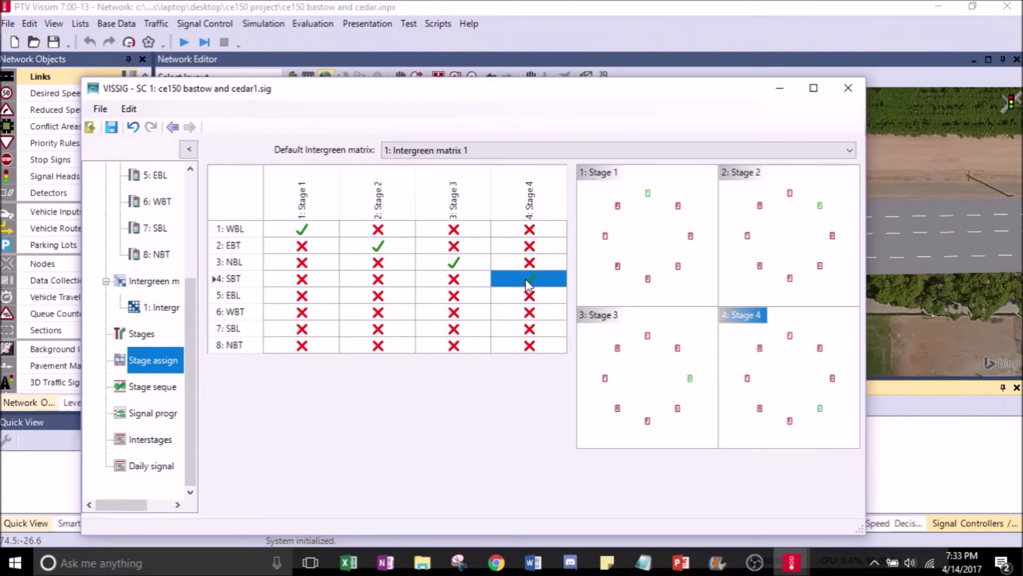
# Assign green to EBL in Stage 1, WBT in Stage 2, SBL in Stage 3 and NBT in Stage 4
pyautogui.click(303, 297)
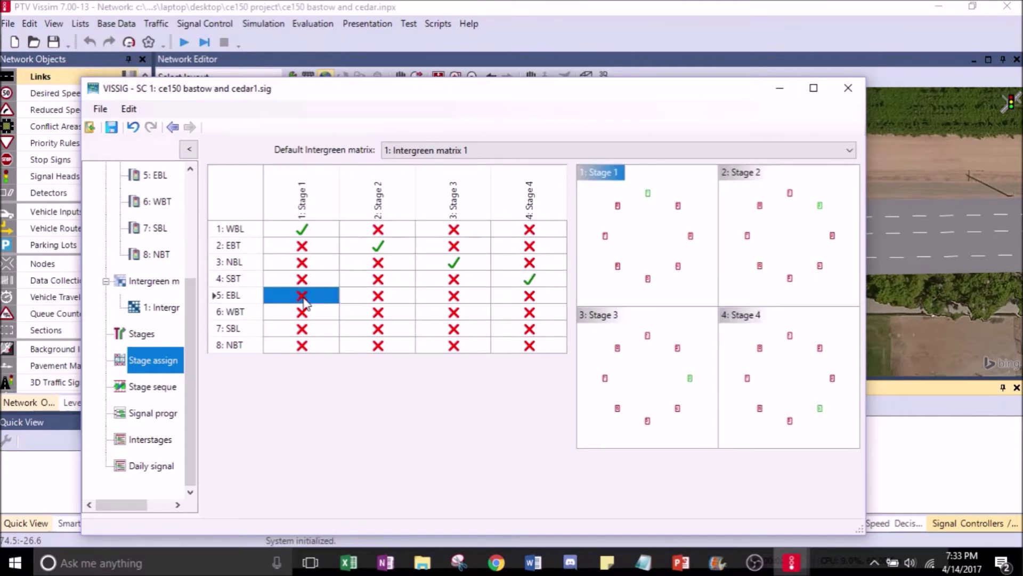
pyautogui.click(376, 315)
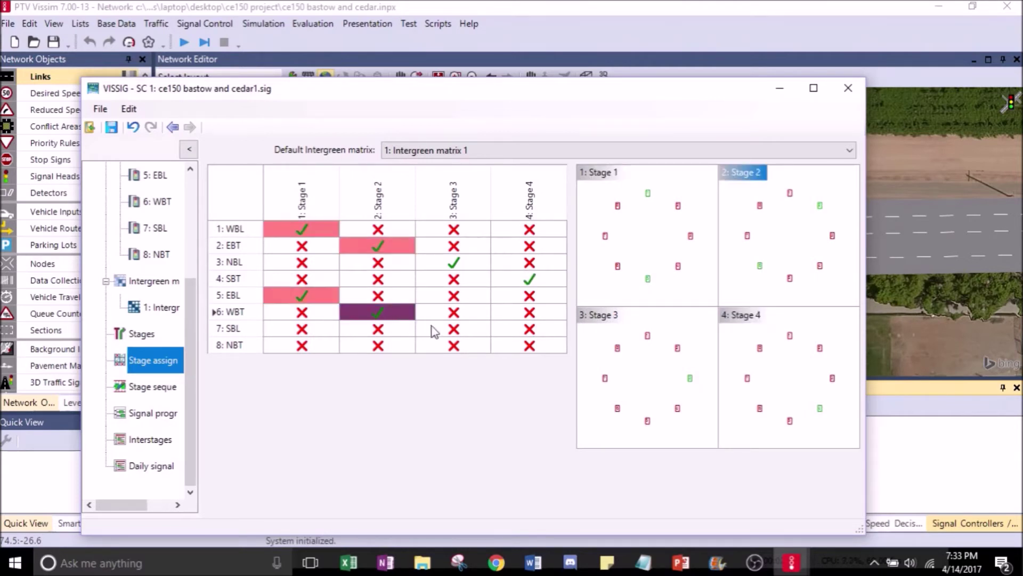
pyautogui.click(453, 330)
pyautogui.click(525, 347)
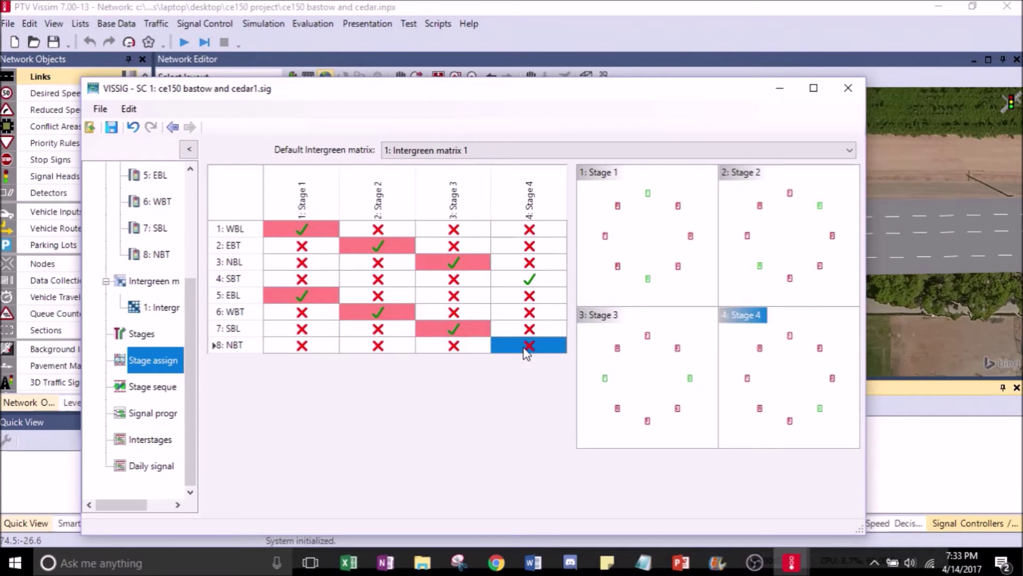
# Build the stage sequence from Stage 1, Stage 2, Stage 3 and Stage 4 in that order
pyautogui.click(154, 387)
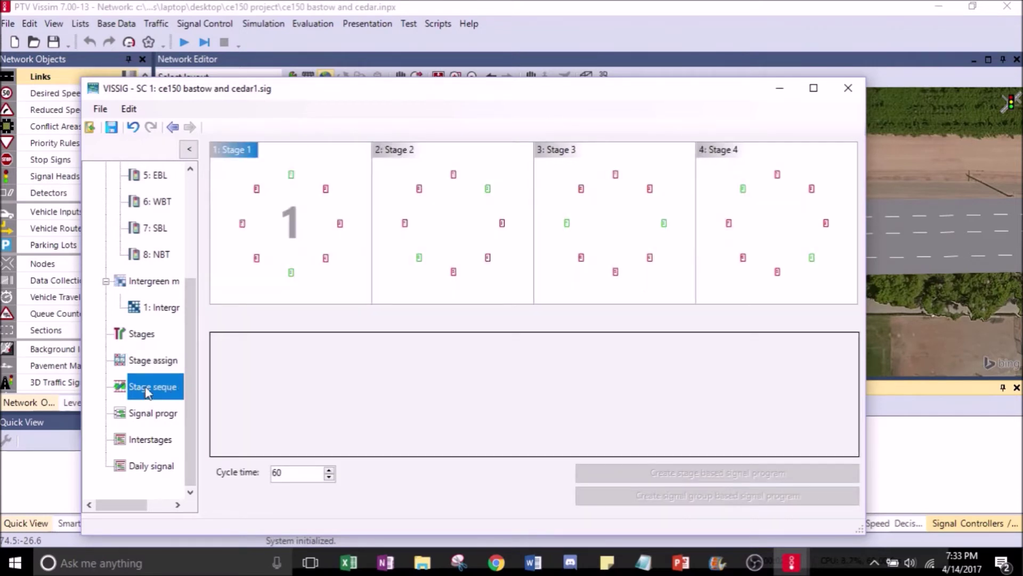
pyautogui.doubleClick(305, 243)
pyautogui.doubleClick(448, 232)
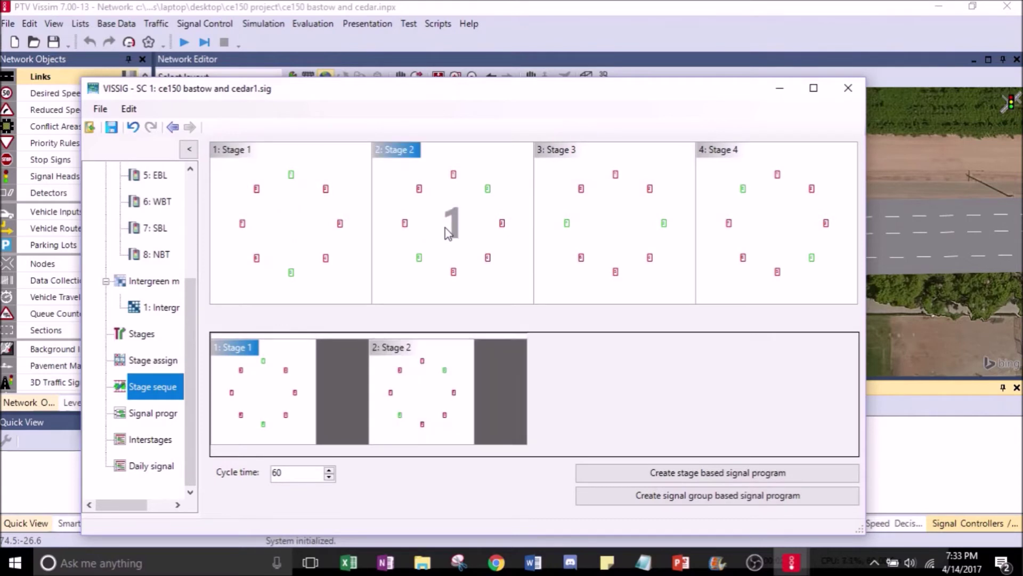
pyautogui.doubleClick(617, 226)
pyautogui.click(767, 231)
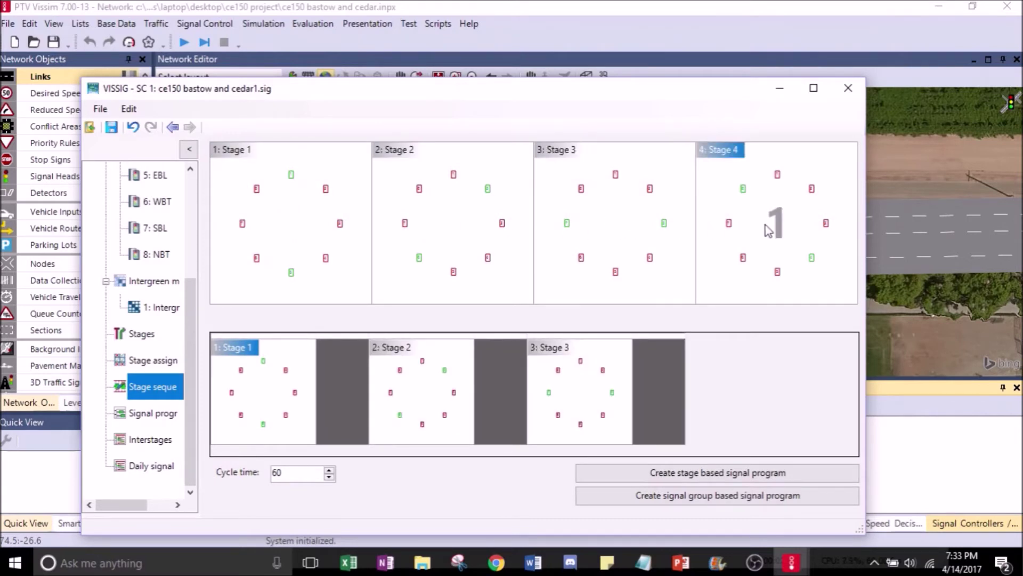
pyautogui.doubleClick(767, 231)
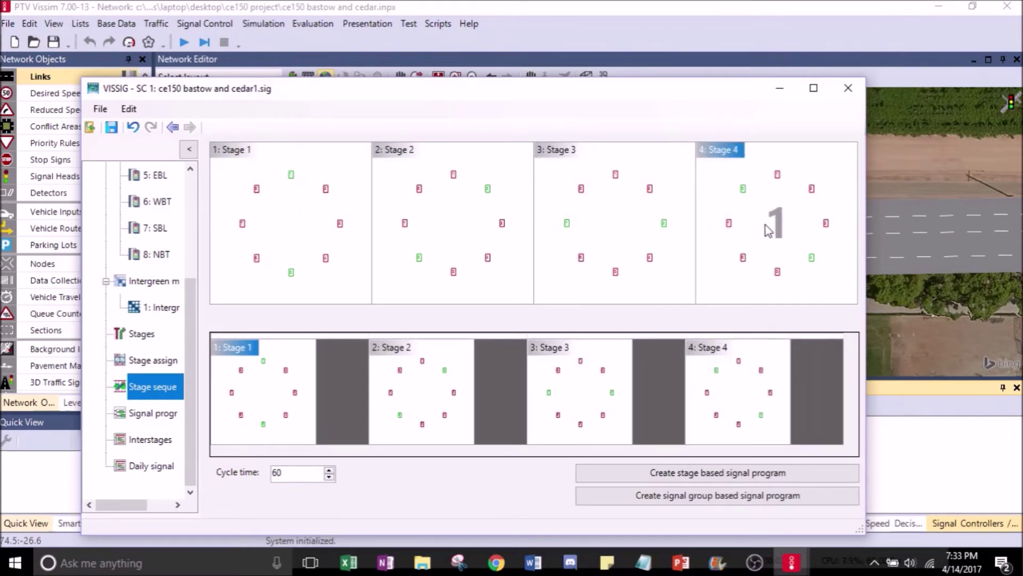
# Create a stage-based signal program from the sequence and set its cycle time to 120
pyautogui.click(683, 479)
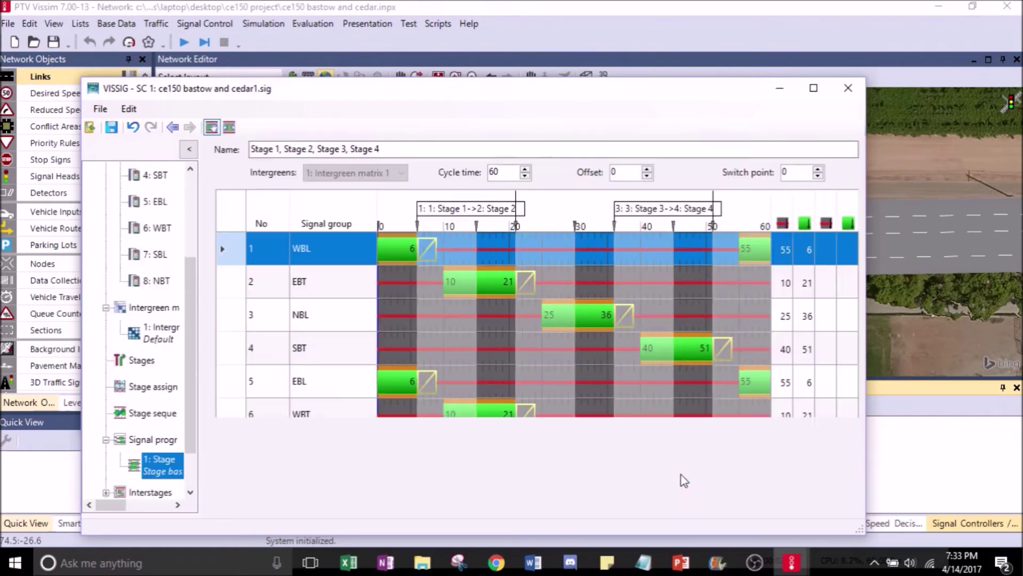
pyautogui.doubleClick(487, 173)
pyautogui.write('12')
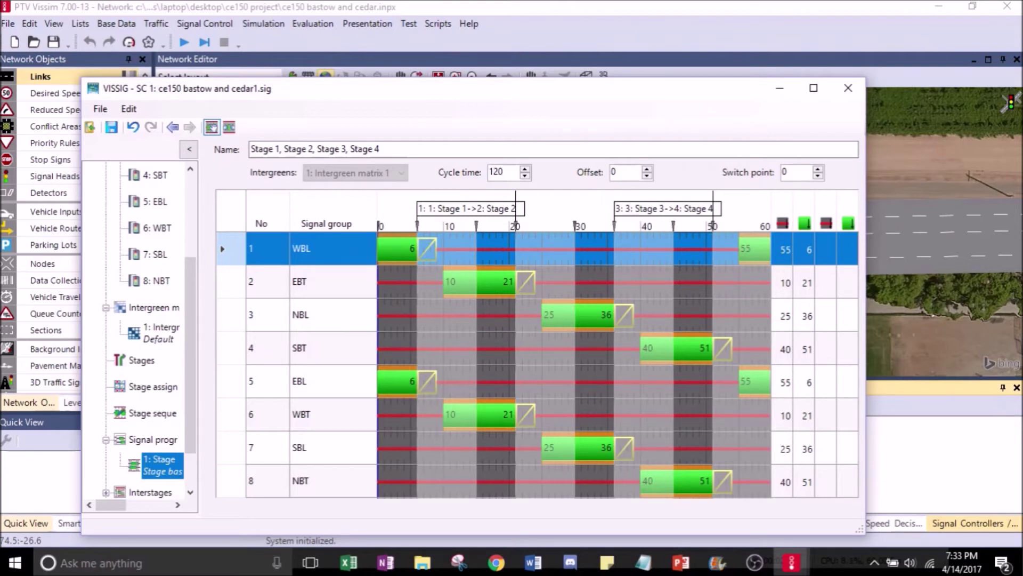
pyautogui.click(473, 252)
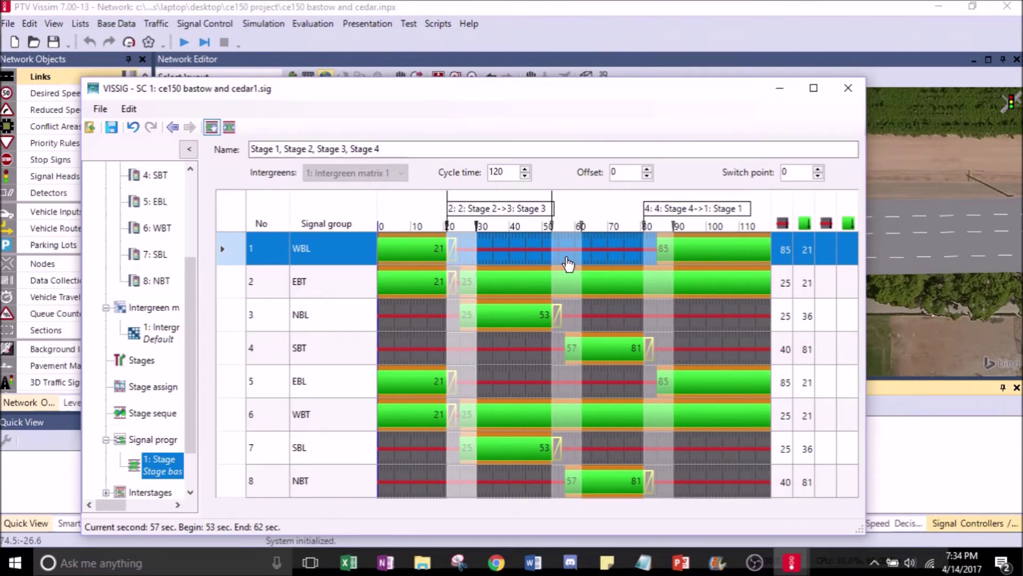
# Move the Stage 3 to Stage 4 interstage to begin at second 63 and the Stage 4 to Stage 1 interstage to second 106
pyautogui.moveTo(567, 263); pyautogui.dragTo(600, 263)
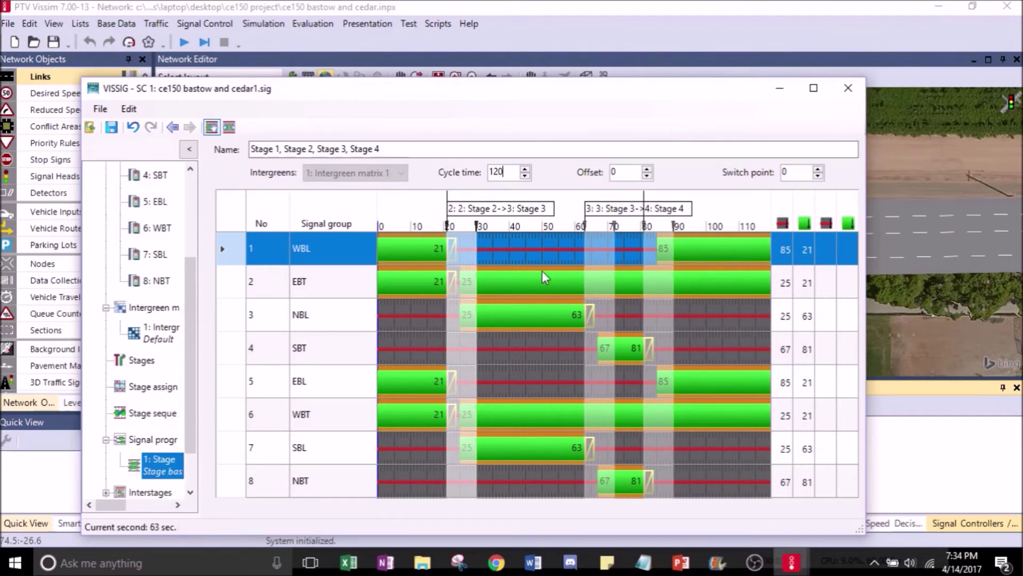
pyautogui.click(507, 286)
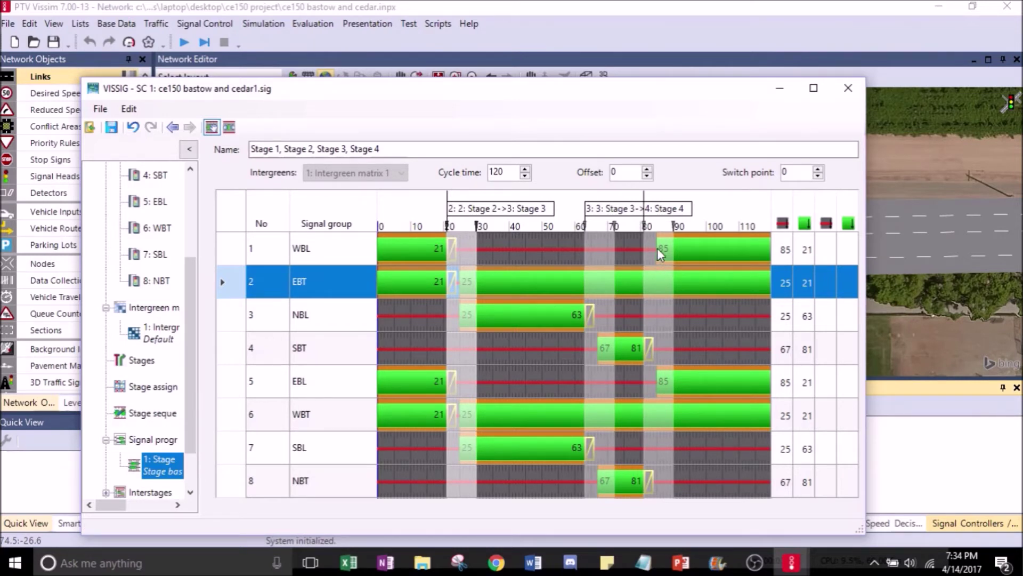
pyautogui.click(592, 264)
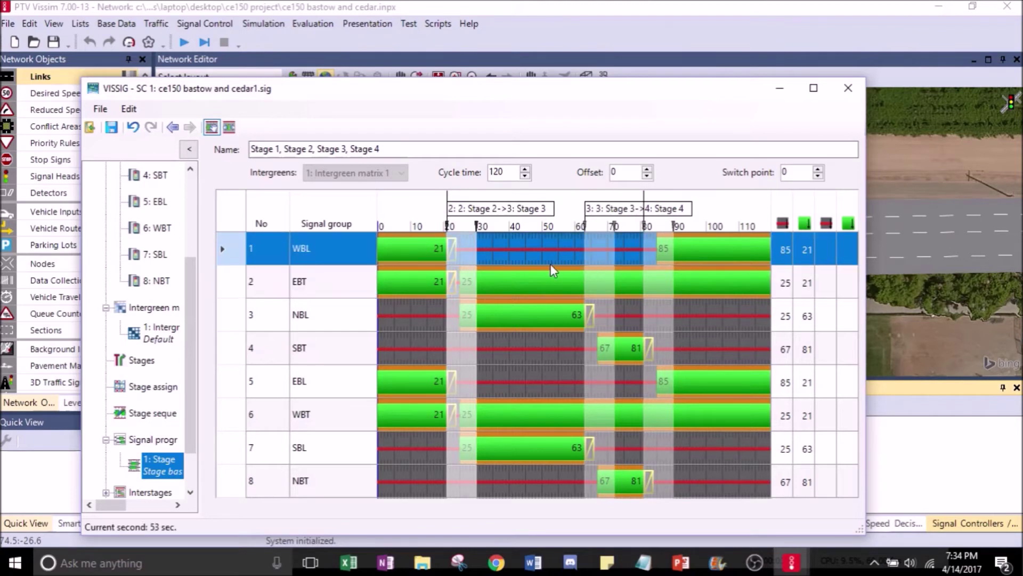
pyautogui.moveTo(660, 249); pyautogui.dragTo(740, 249)
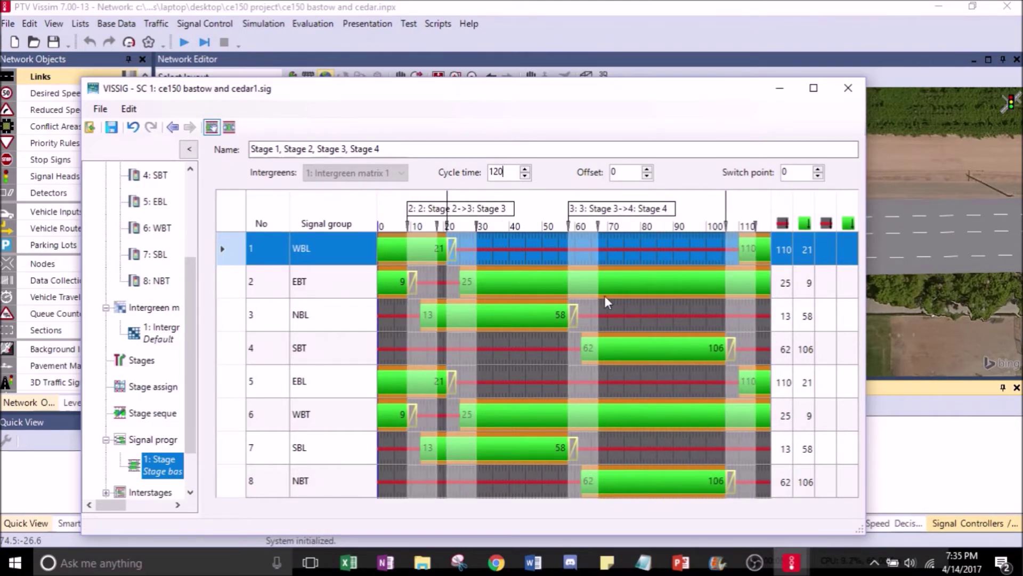
# Move the Stage 3 to Stage 4 interstage to begin at second 82 and the Stage 1 to Stage 2 interstage to second 42
pyautogui.click(579, 295)
pyautogui.click(594, 310)
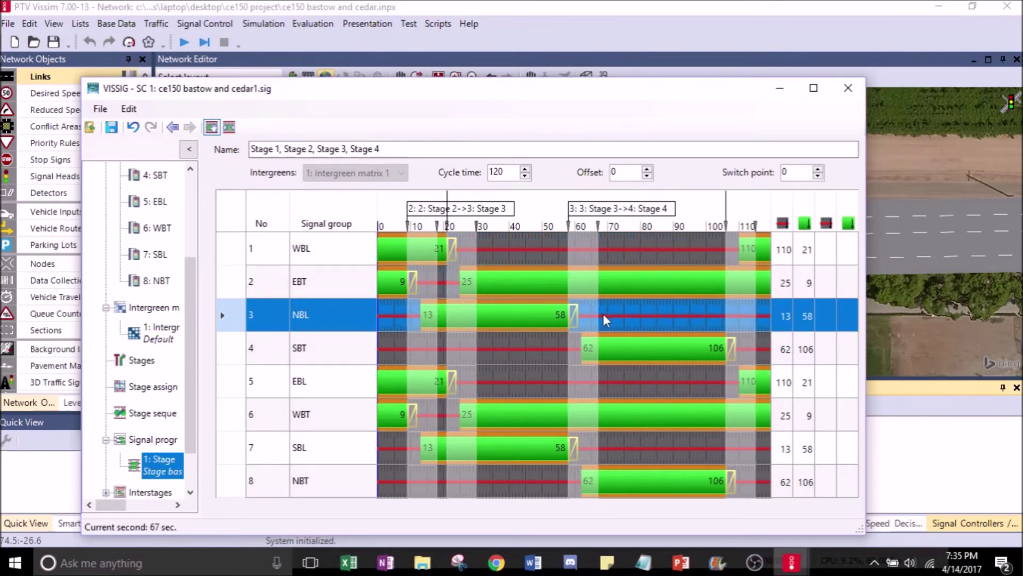
pyautogui.click(584, 252)
pyautogui.moveTo(589, 261); pyautogui.dragTo(666, 263)
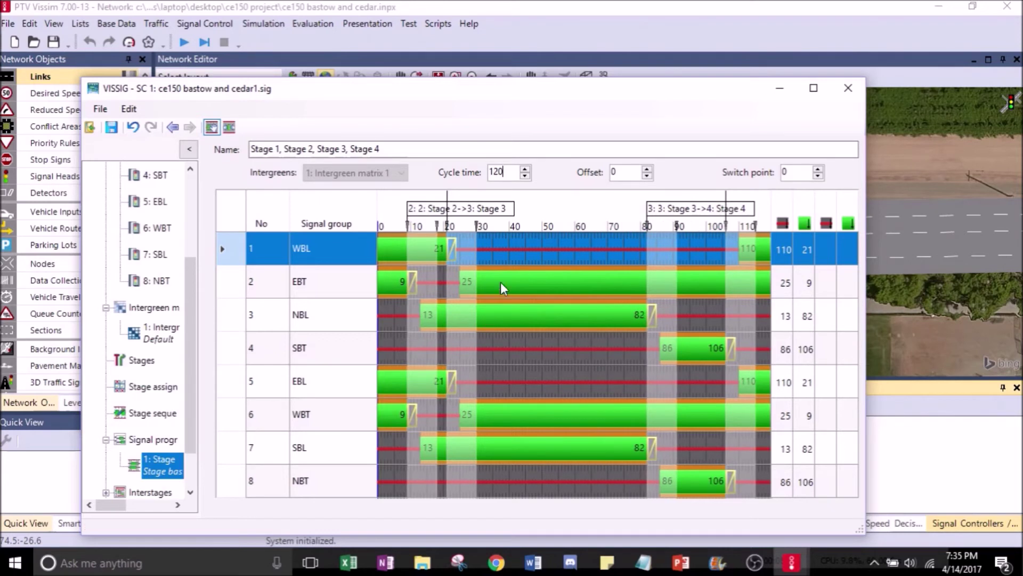
pyautogui.moveTo(466, 261); pyautogui.dragTo(534, 271)
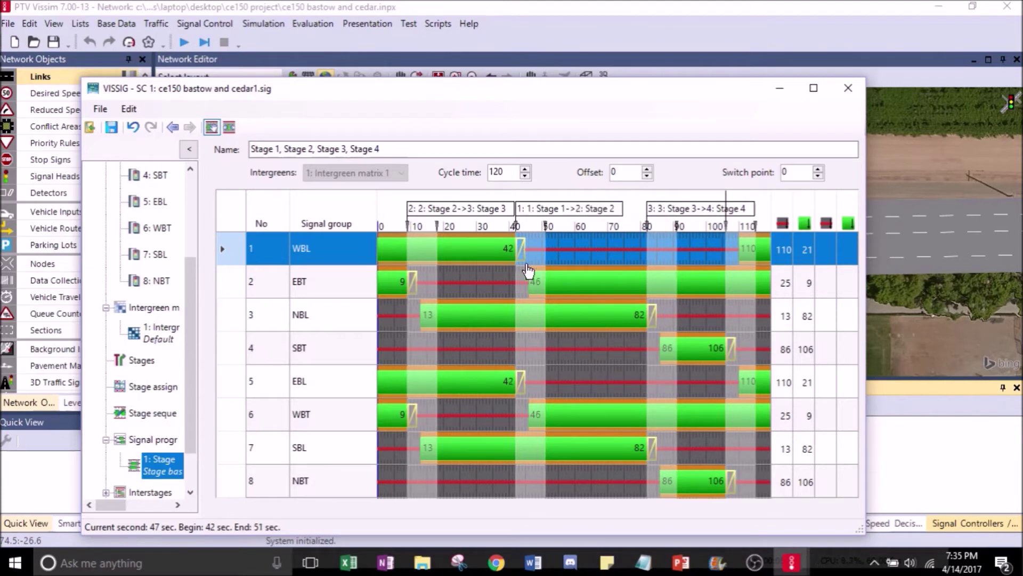
# Move the Stage 2 to Stage 3 interstage to begin at second 16 and shift the Stage 1 to Stage 2 interstage earlier
pyautogui.click(438, 406)
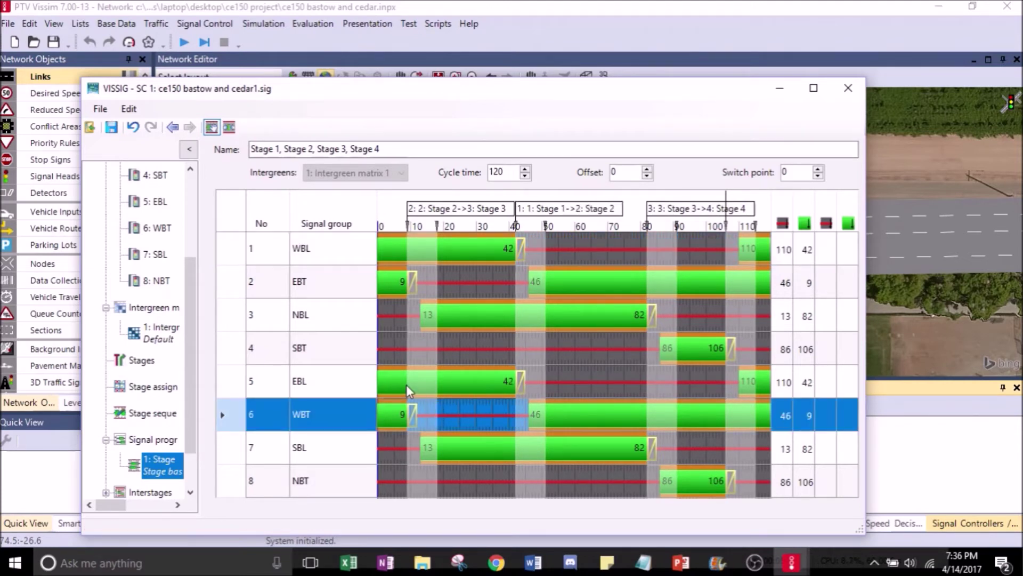
pyautogui.click(434, 345)
pyautogui.moveTo(434, 345)
pyautogui.mouseDown()
pyautogui.moveTo(468, 345)
pyautogui.moveTo(446, 343)
pyautogui.mouseUp()
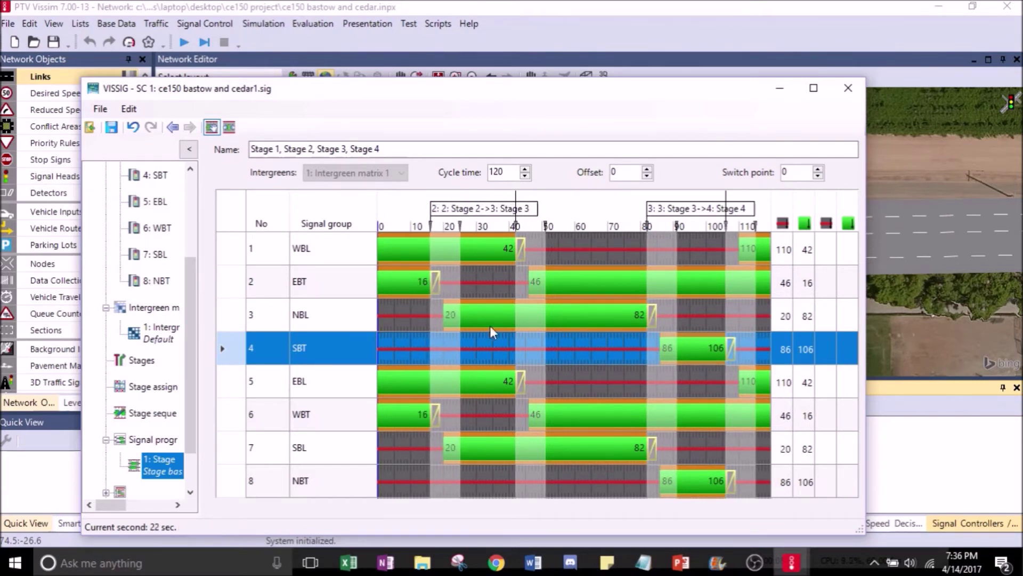
pyautogui.click(536, 326)
pyautogui.moveTo(528, 333); pyautogui.dragTo(499, 339)
# Review the intergreen matrix, the list of stages and the stage assignments of the signal groups
pyautogui.click(160, 341)
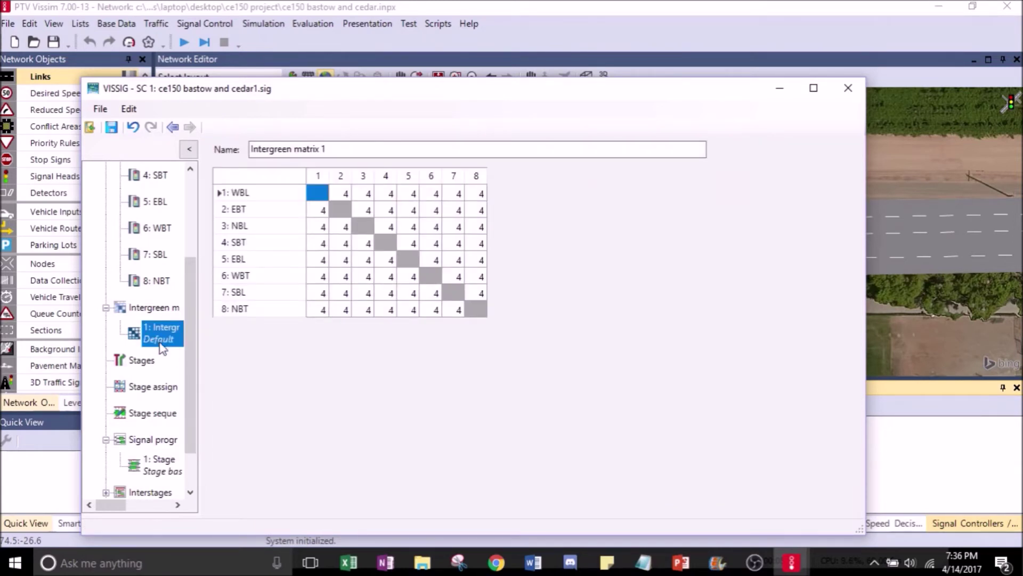
pyautogui.click(138, 364)
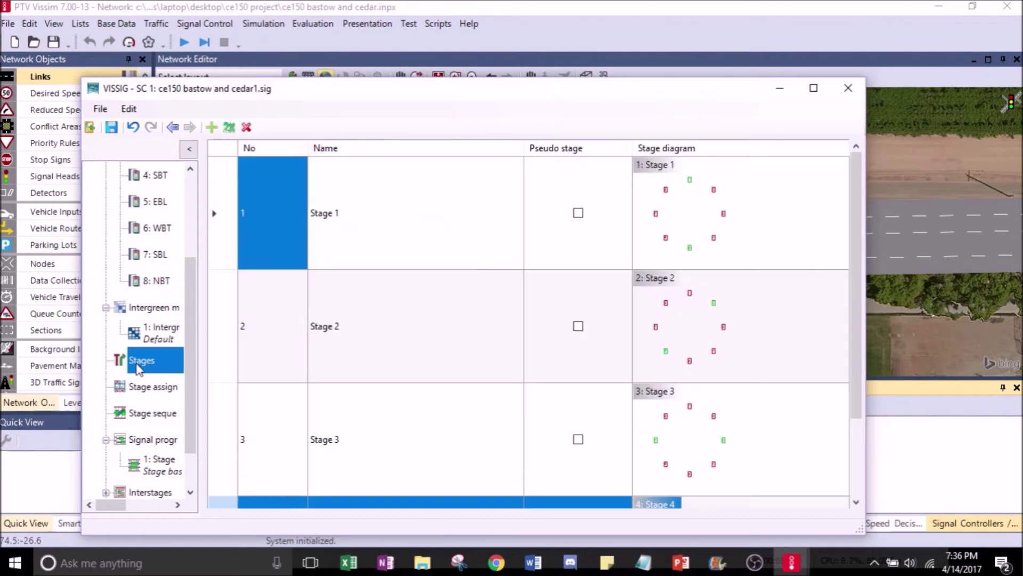
pyautogui.click(147, 388)
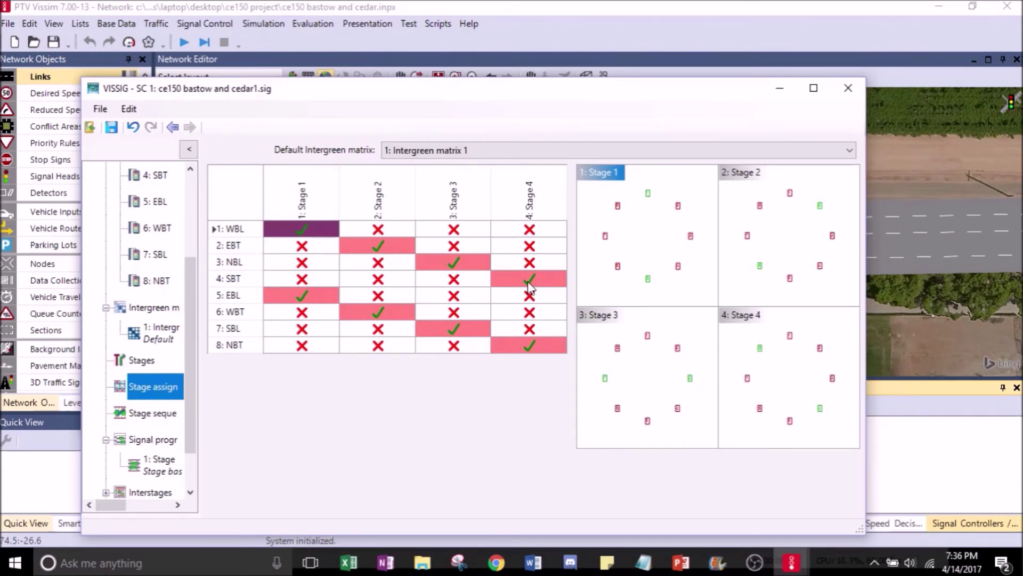
# Review the stage sequence, signal program list, interstages and daily signal programs, and close the signal control editor
pyautogui.click(135, 419)
pyautogui.click(152, 448)
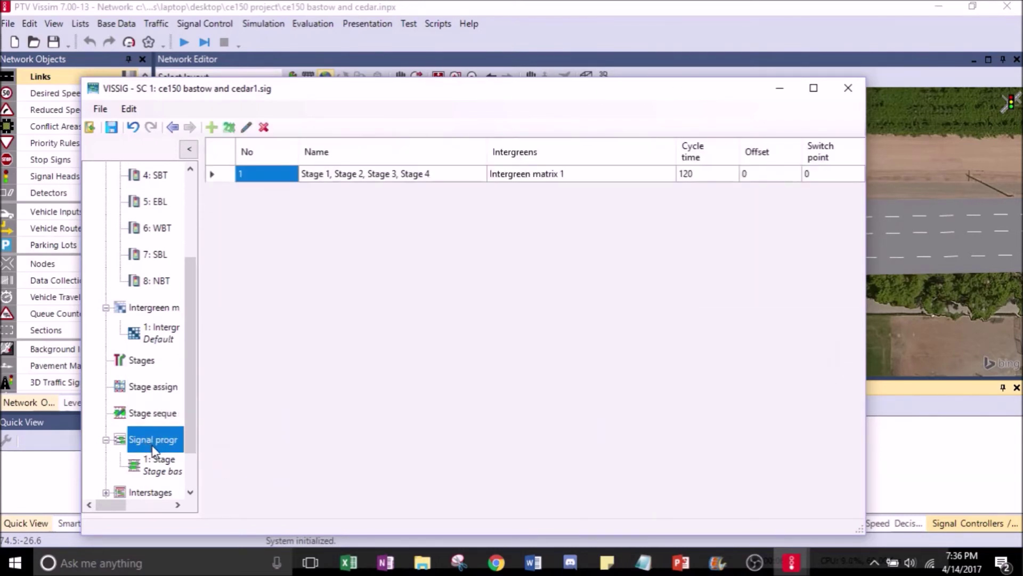
pyautogui.click(155, 459)
pyautogui.click(167, 445)
pyautogui.click(150, 414)
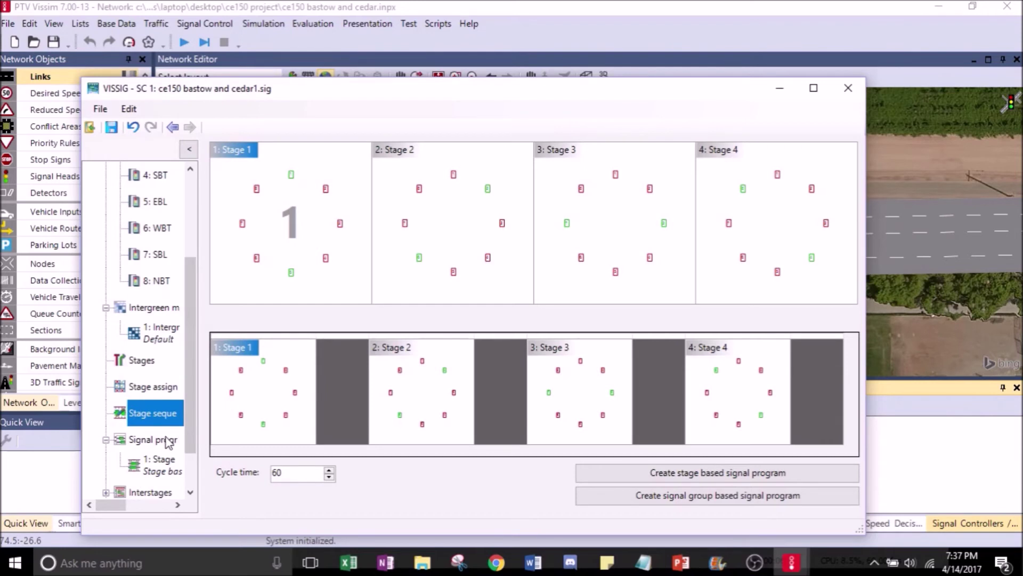
pyautogui.moveTo(187, 382); pyautogui.dragTo(196, 441)
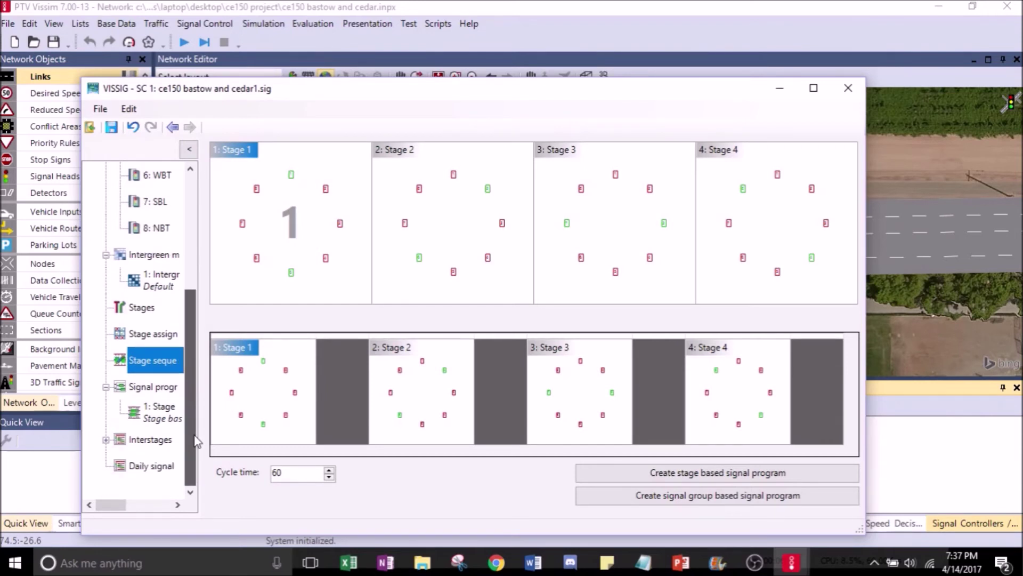
pyautogui.click(167, 439)
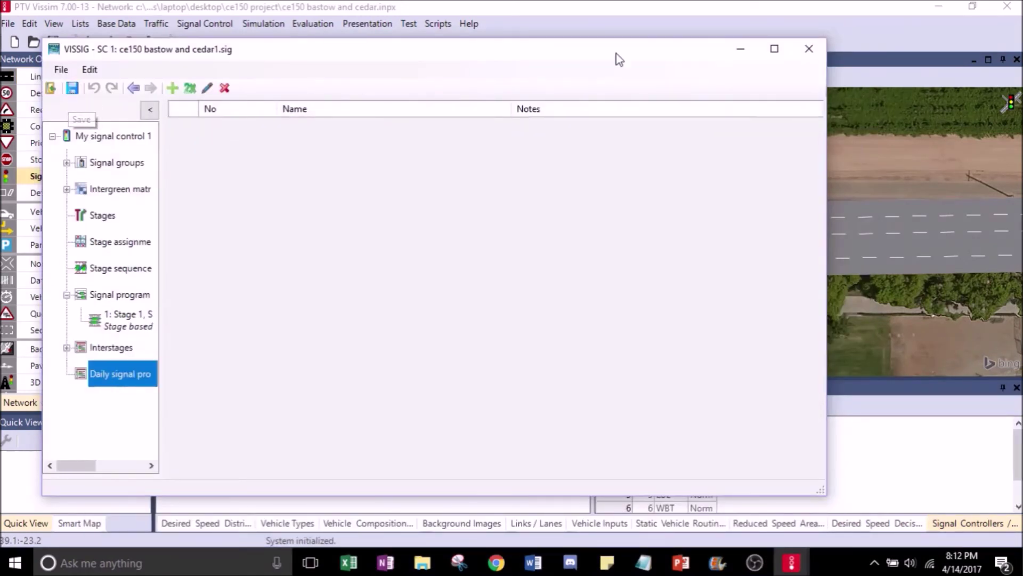
pyautogui.click(809, 49)
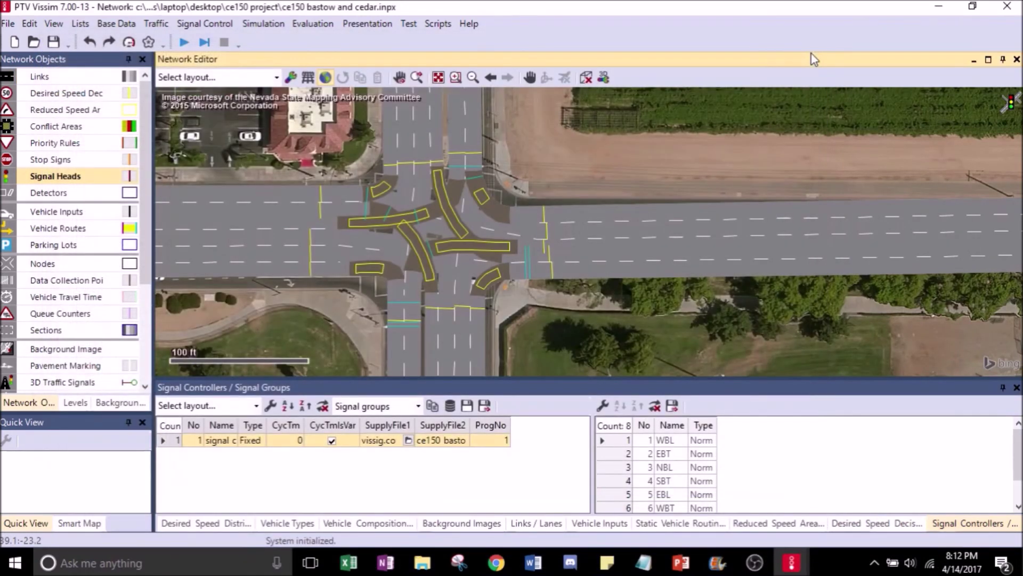
# Place a signal head on each of the four Barstow EB inbound lanes at about 493 to 497 ft, with signal group 1
pyautogui.click(57, 180)
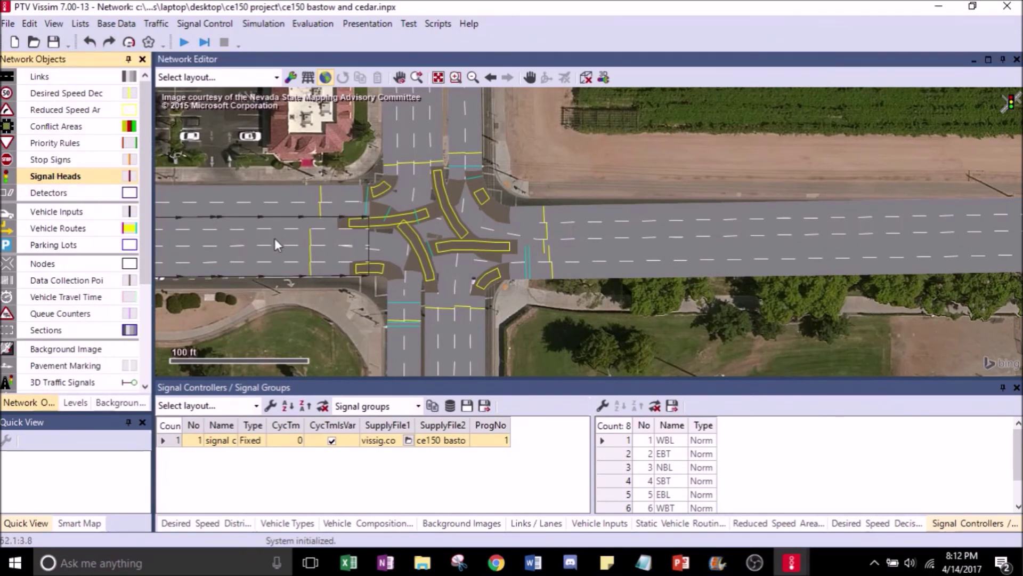
pyautogui.rightClick(327, 221)
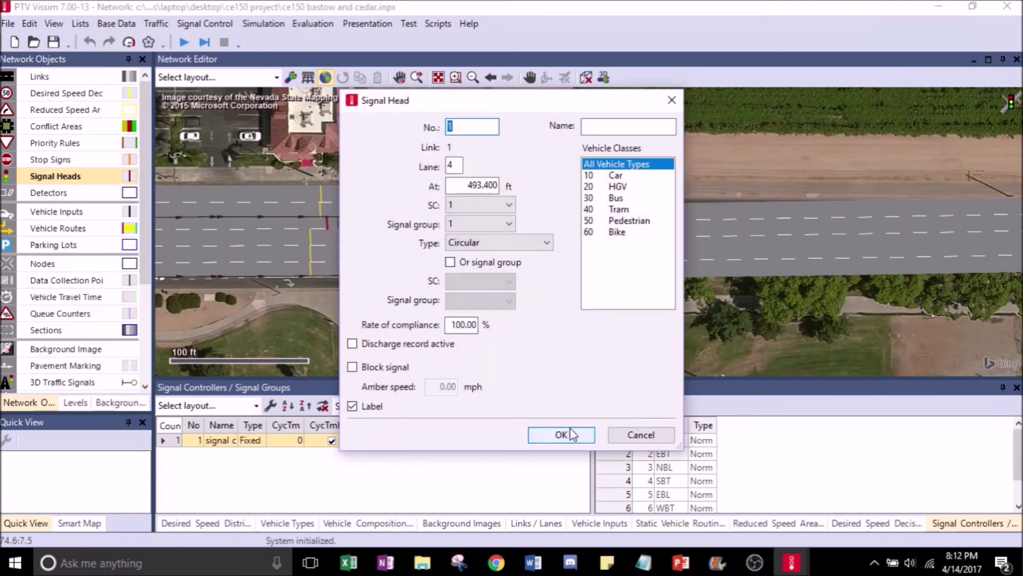
pyautogui.click(561, 434)
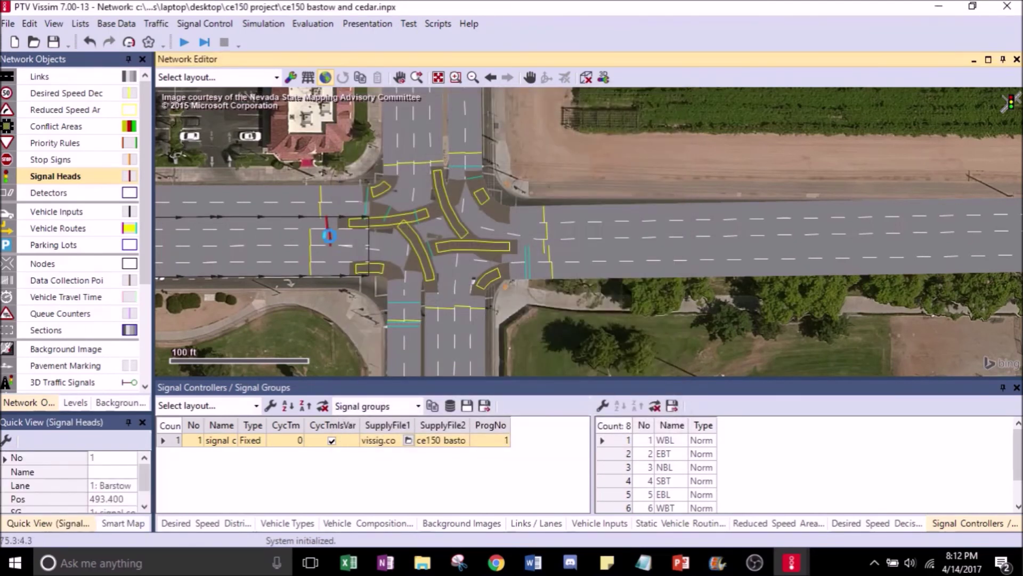
pyautogui.rightClick(330, 235)
pyautogui.click(561, 434)
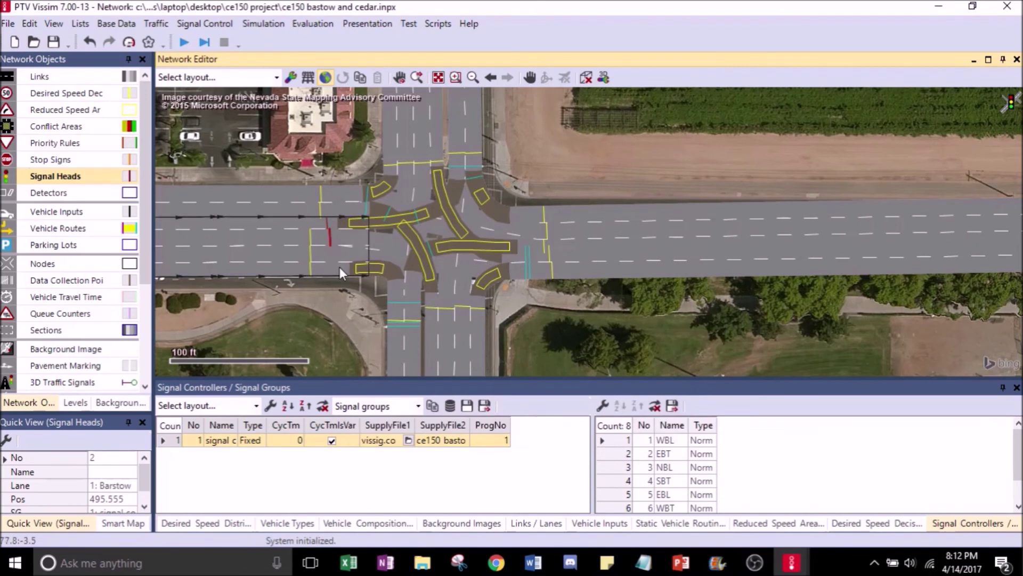
pyautogui.rightClick(331, 251)
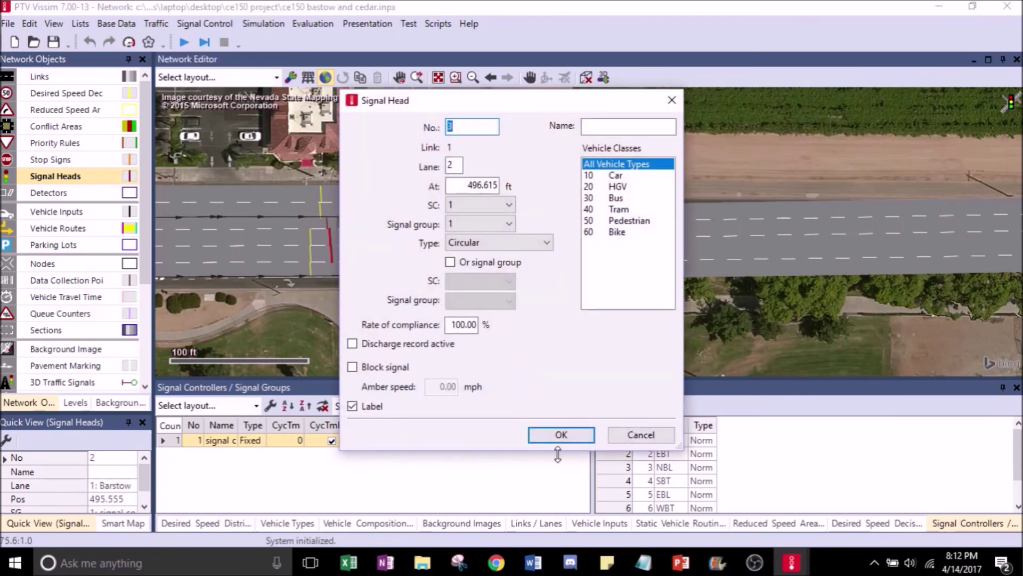
pyautogui.click(554, 435)
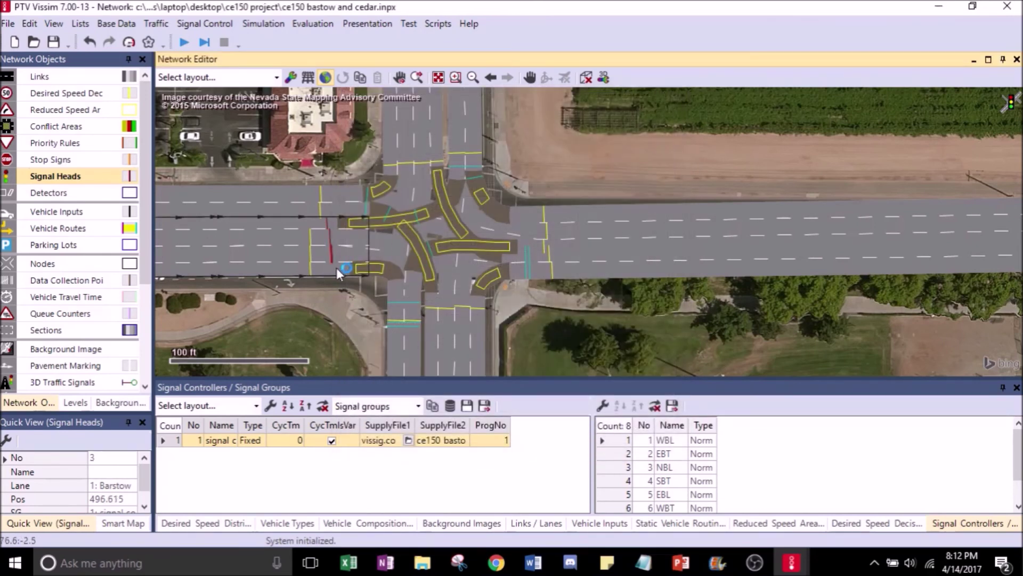
pyautogui.rightClick(331, 268)
pyautogui.click(554, 434)
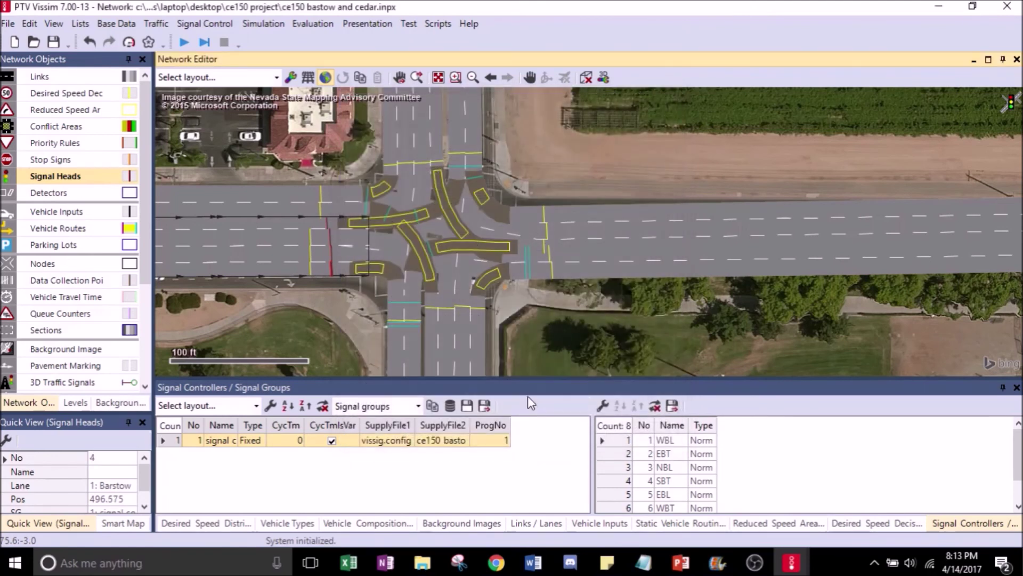
# Place a signal head on each of the four Cedar NB inbound lanes at about 457 to 459 ft, with signal group 1
pyautogui.rightClick(434, 299)
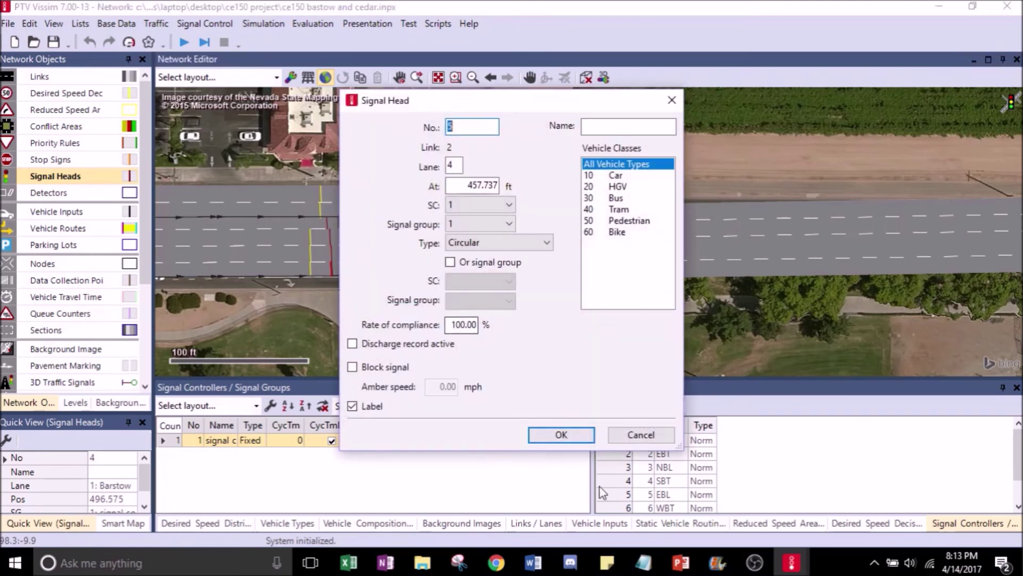
pyautogui.click(562, 435)
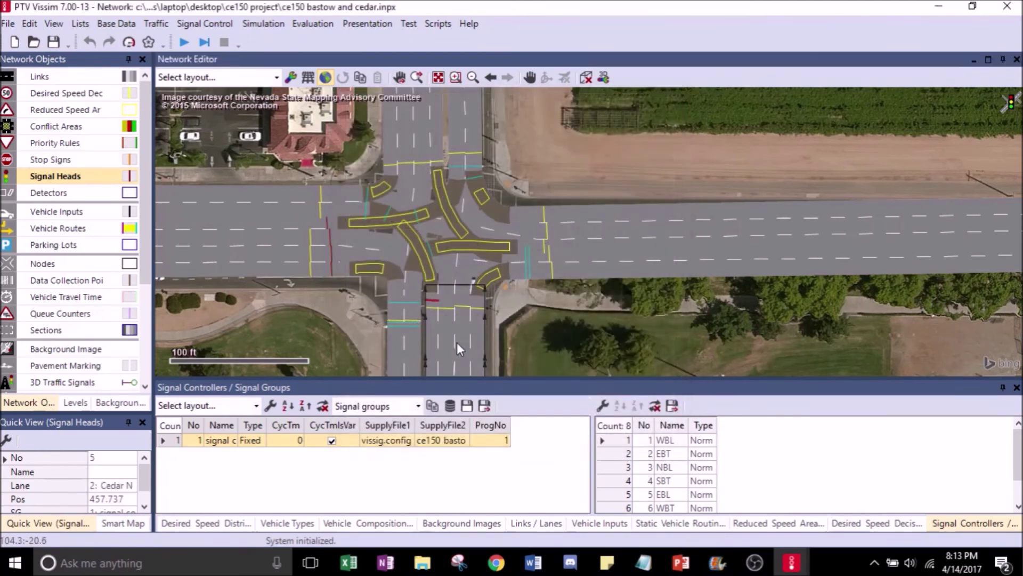
pyautogui.rightClick(457, 307)
pyautogui.click(562, 434)
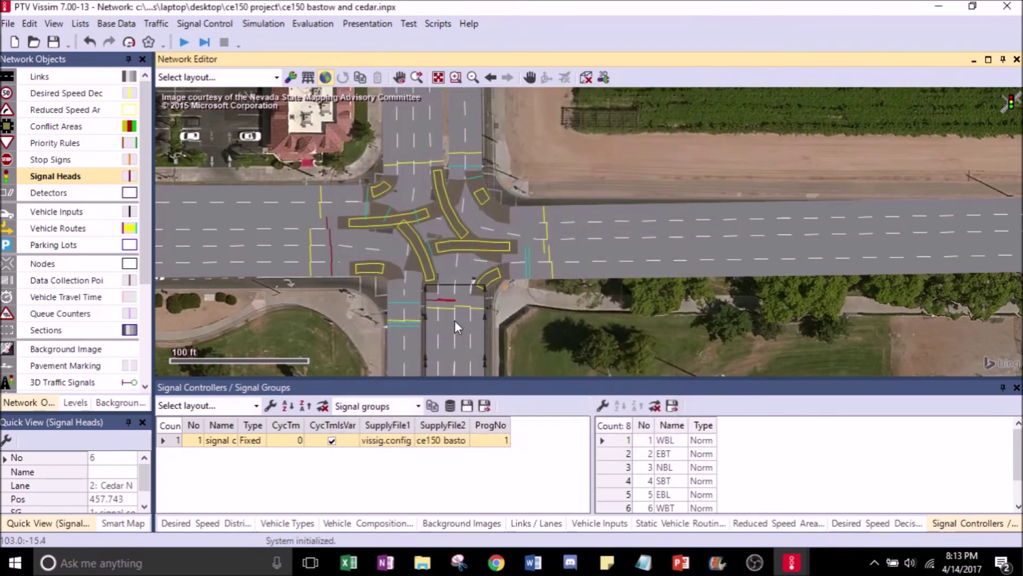
pyautogui.rightClick(462, 299)
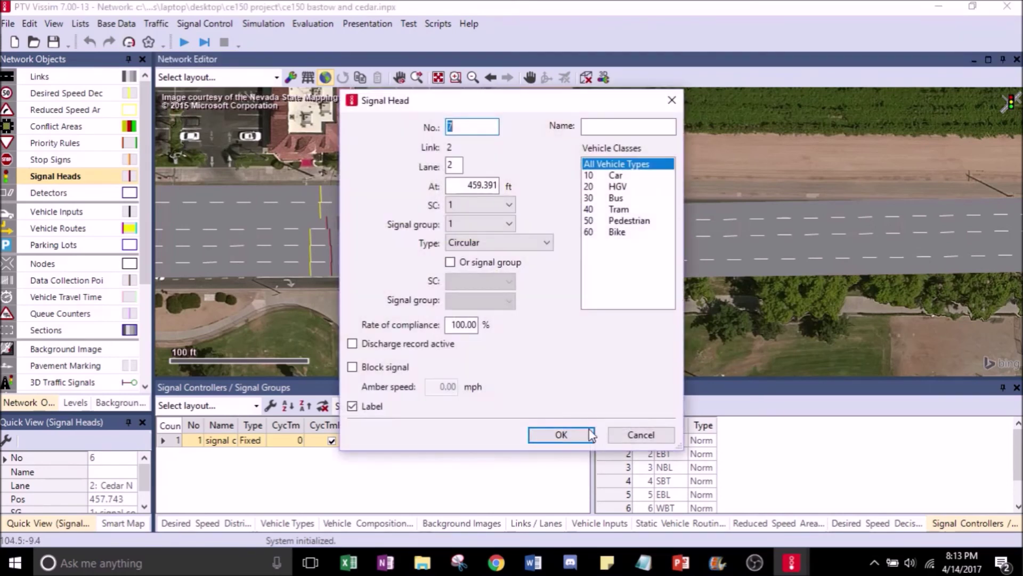
pyautogui.click(581, 435)
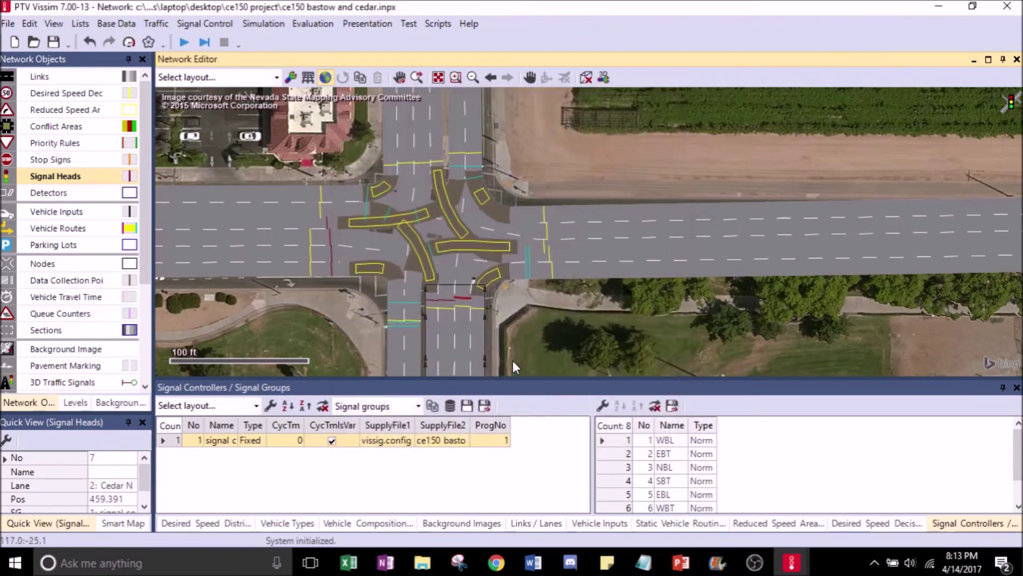
pyautogui.rightClick(478, 301)
pyautogui.click(556, 434)
# Place signal heads on the east approach: connector 10010 lanes 2 and 1 at about 1 ft, and link 3 lane 1 at about 728 ft
pyautogui.rightClick(535, 242)
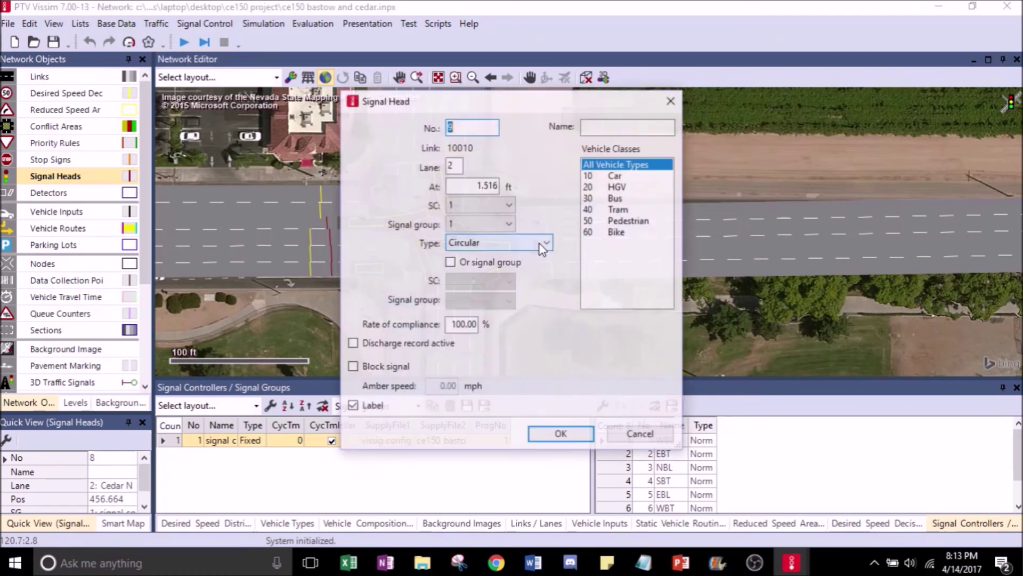
pyautogui.click(561, 434)
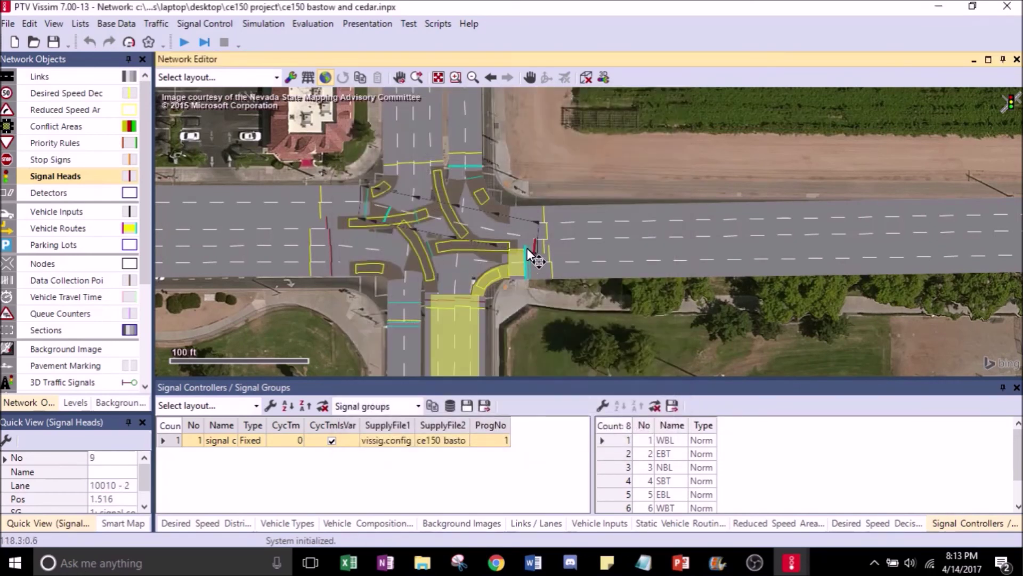
pyautogui.rightClick(538, 229)
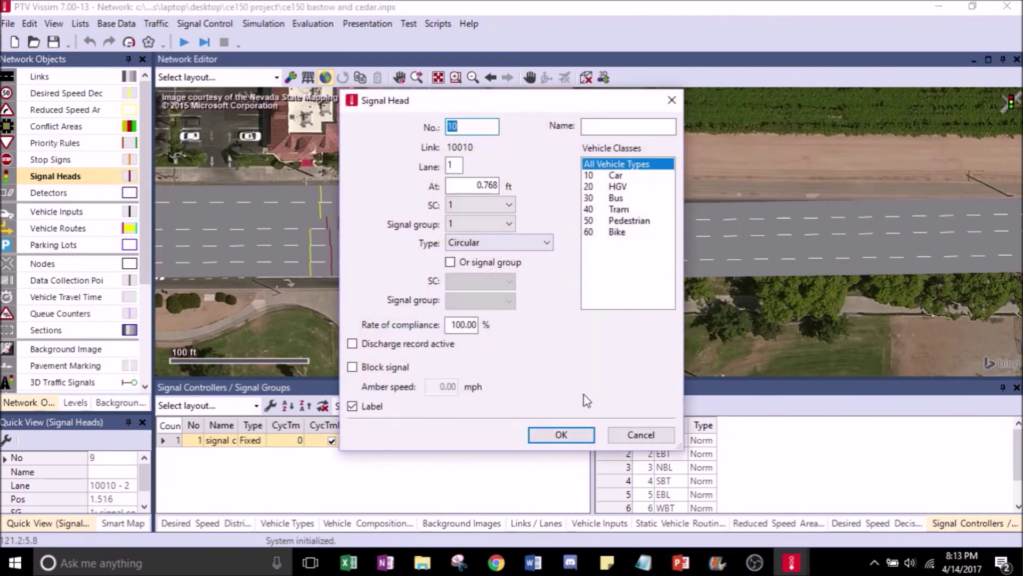
pyautogui.click(565, 433)
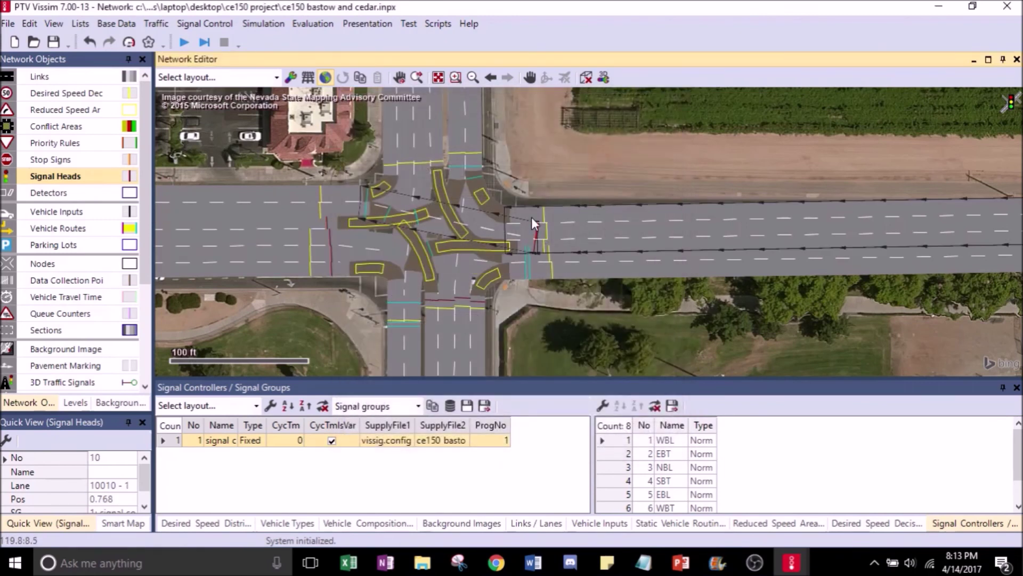
pyautogui.rightClick(535, 215)
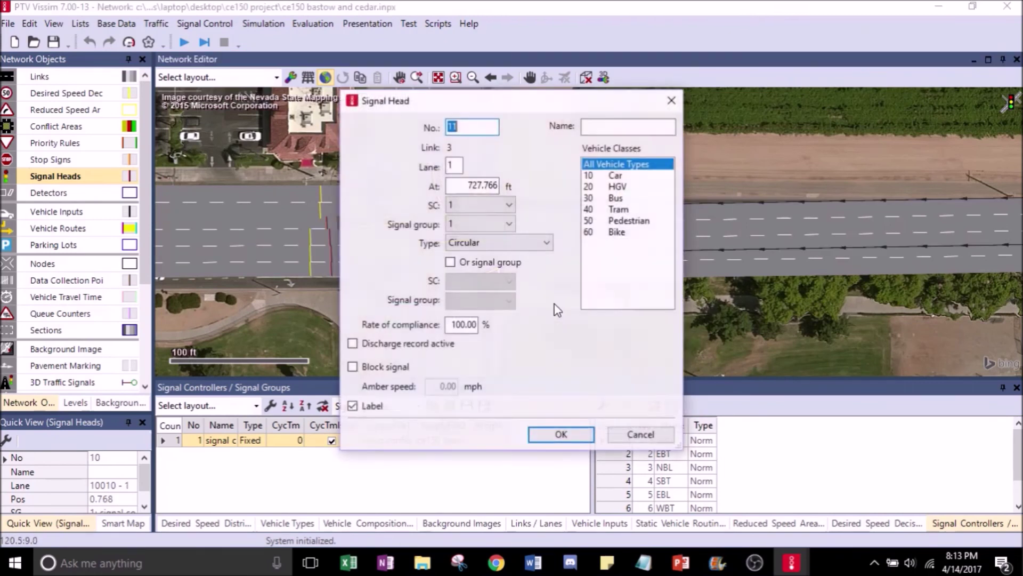
pyautogui.click(562, 434)
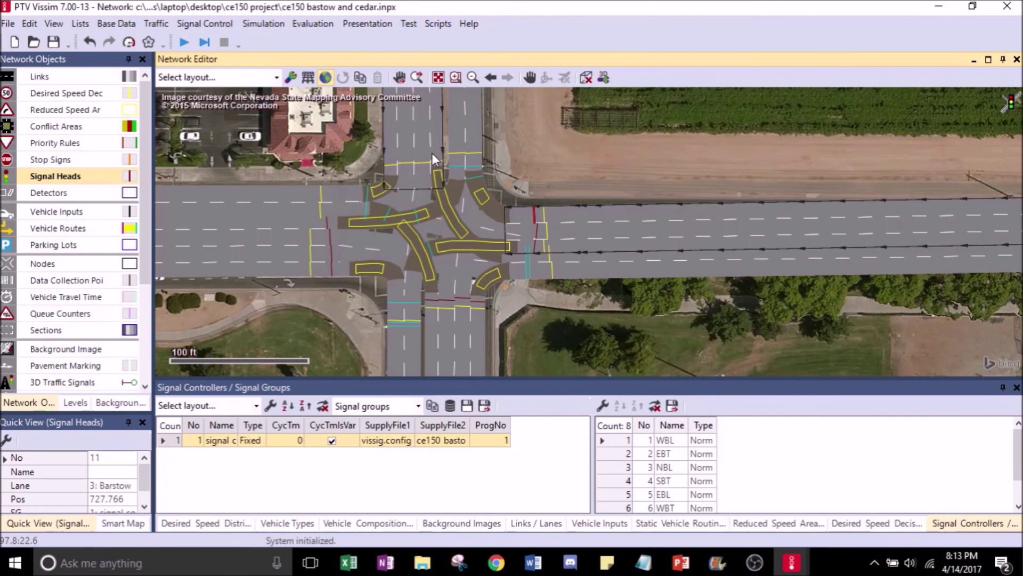
# Place a signal head on each of the four Cedar SB lanes on the north approach at about 472 to 475 ft
pyautogui.rightClick(432, 154)
pyautogui.click(561, 435)
pyautogui.rightClick(423, 153)
pyautogui.click(554, 434)
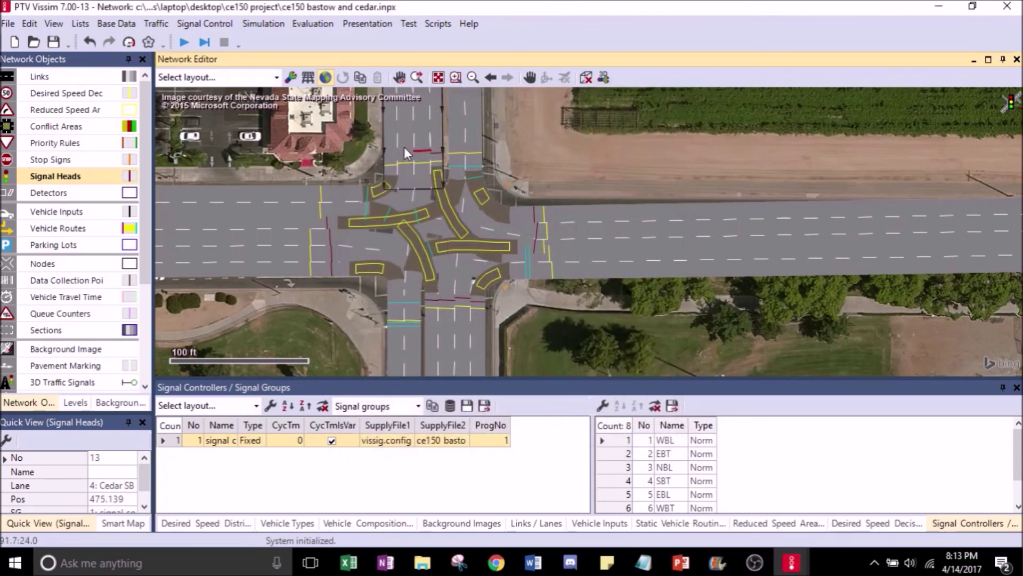
pyautogui.rightClick(404, 146)
pyautogui.click(544, 436)
pyautogui.rightClick(389, 153)
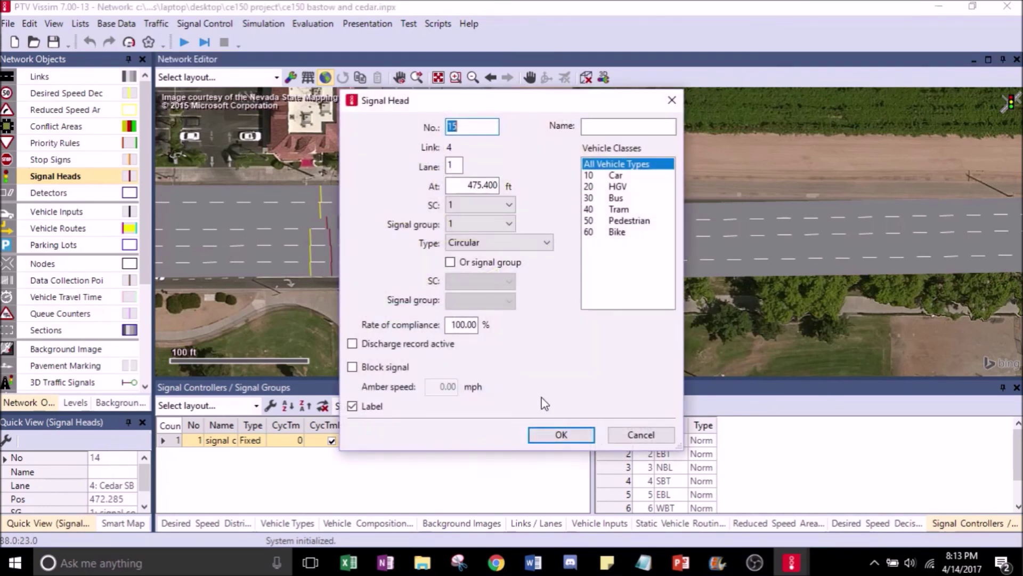
pyautogui.click(557, 434)
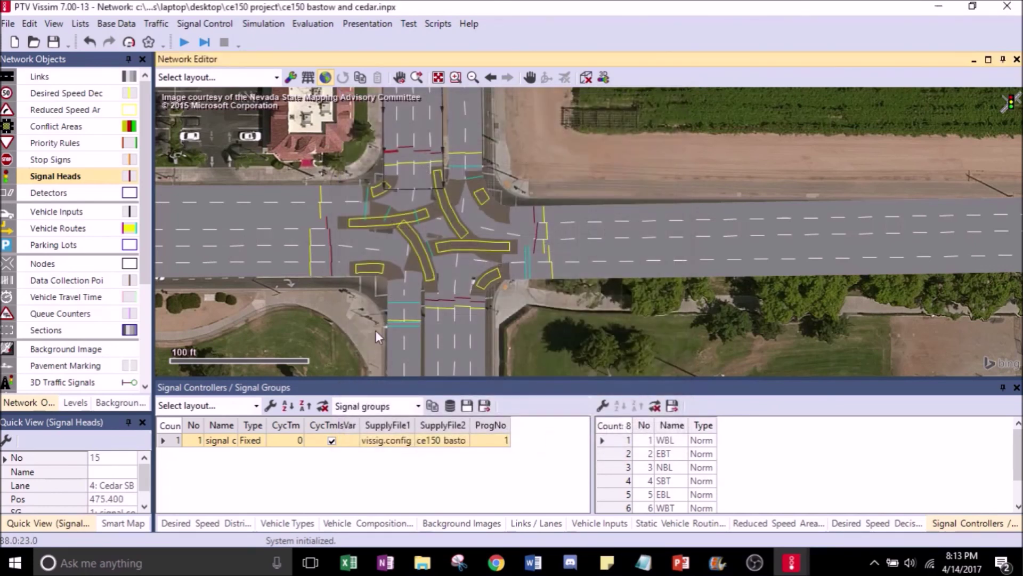
# Show the list of signal heads and widen its Lane, Pos, SG and Type columns so the entries are fully readable
pyautogui.rightClick(78, 183)
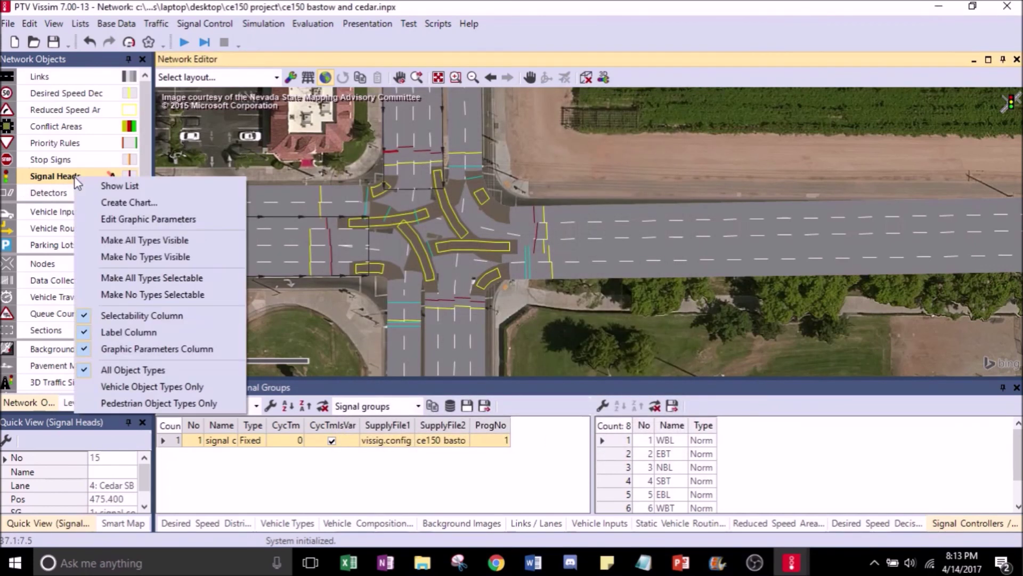
pyautogui.click(119, 186)
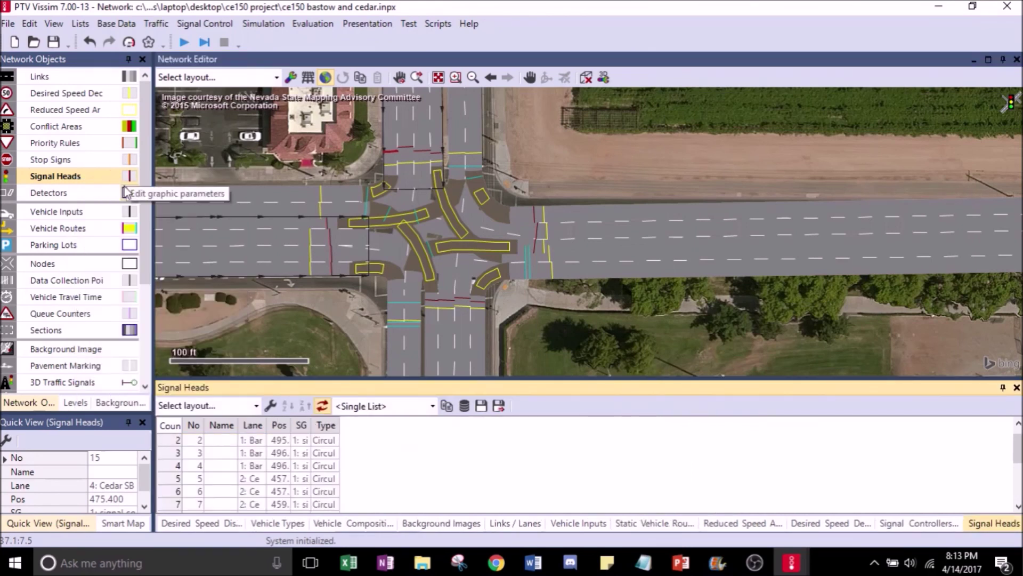
pyautogui.moveTo(265, 429); pyautogui.dragTo(319, 438)
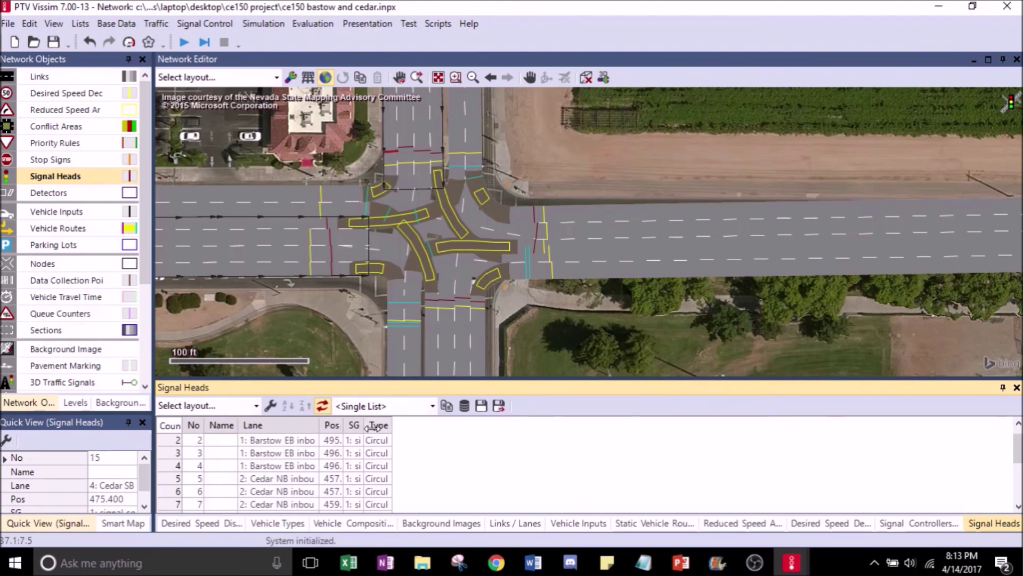
pyautogui.moveTo(345, 426); pyautogui.dragTo(373, 427)
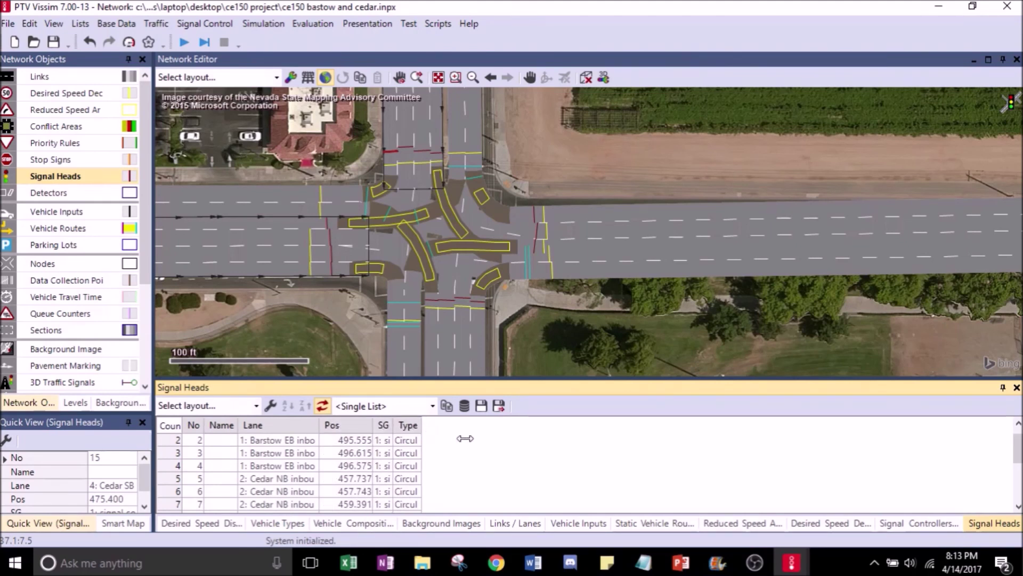
pyautogui.moveTo(465, 438); pyautogui.dragTo(467, 444)
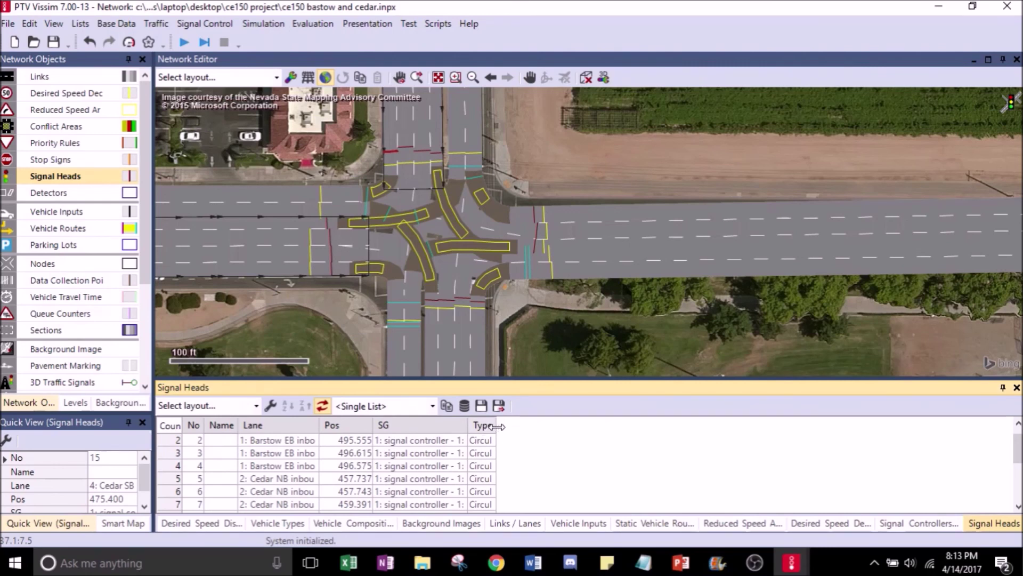
pyautogui.moveTo(553, 427); pyautogui.dragTo(554, 427)
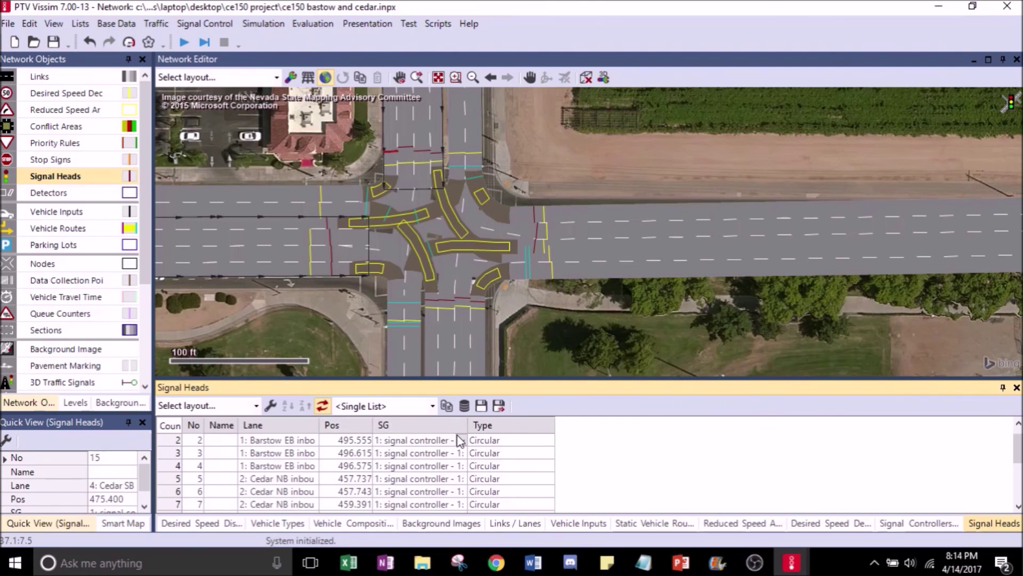
pyautogui.moveTo(466, 427); pyautogui.dragTo(492, 428)
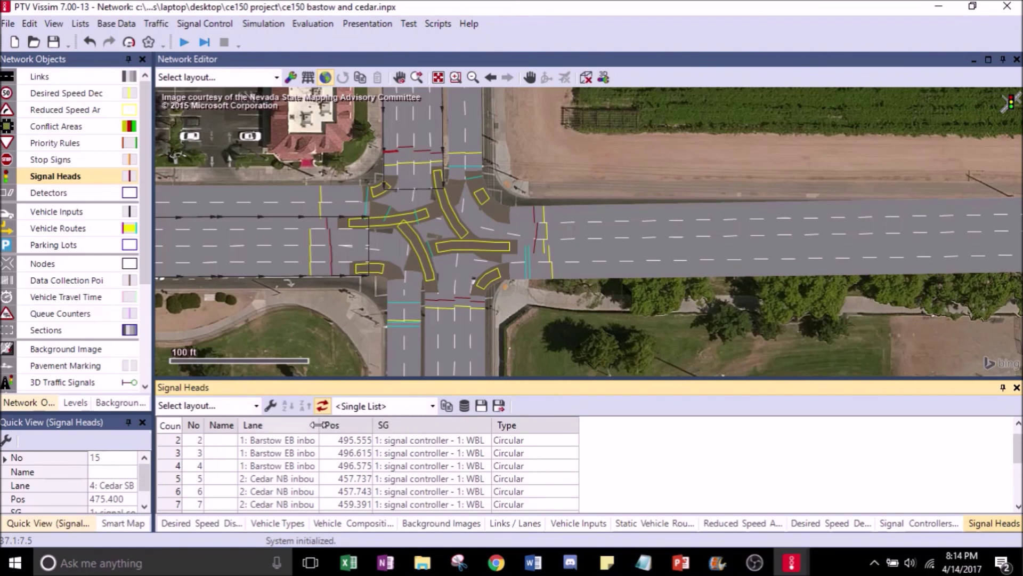
pyautogui.moveTo(360, 429); pyautogui.dragTo(367, 429)
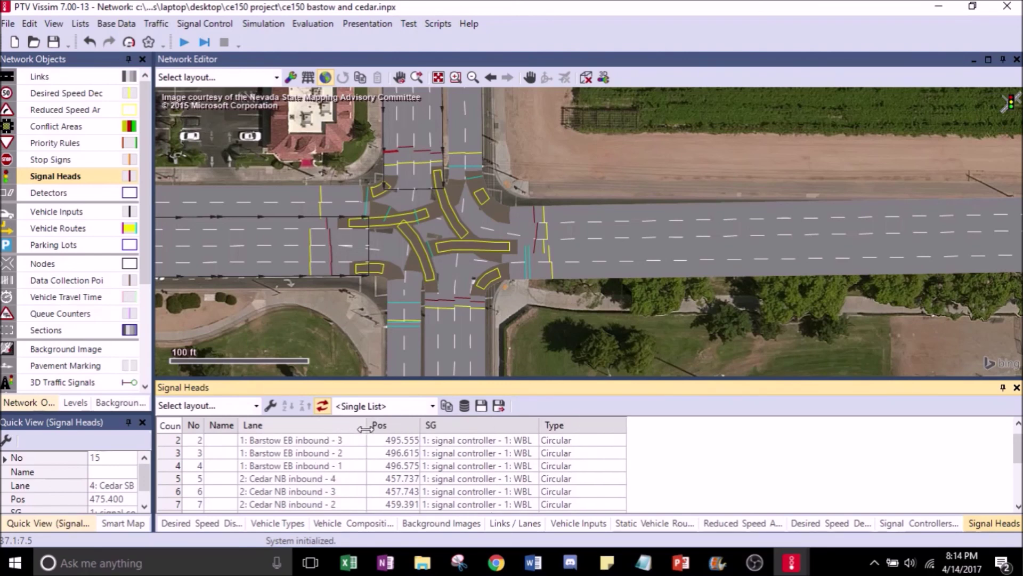
pyautogui.moveTo(539, 427); pyautogui.dragTo(570, 428)
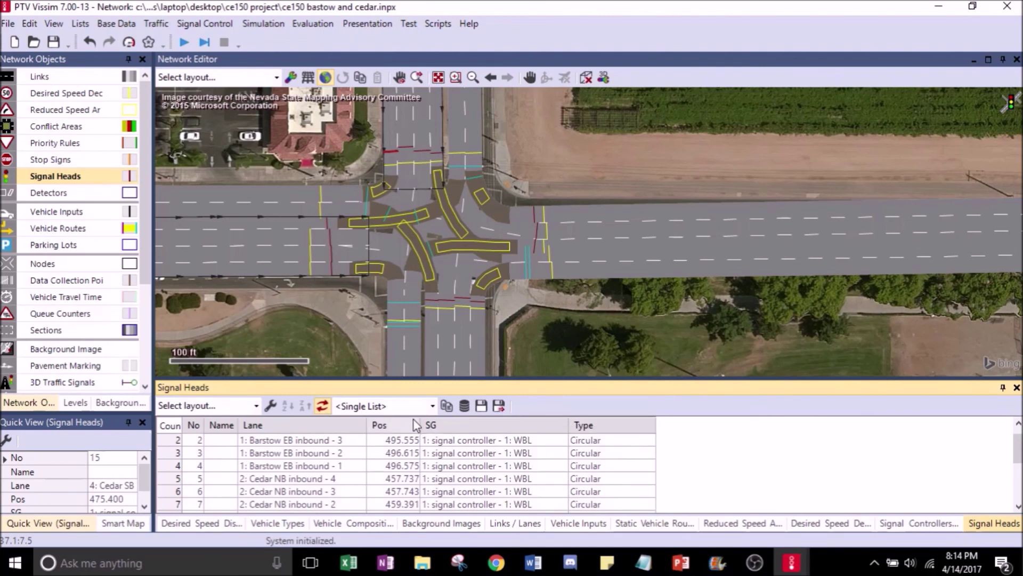
pyautogui.moveTo(421, 425); pyautogui.dragTo(438, 425)
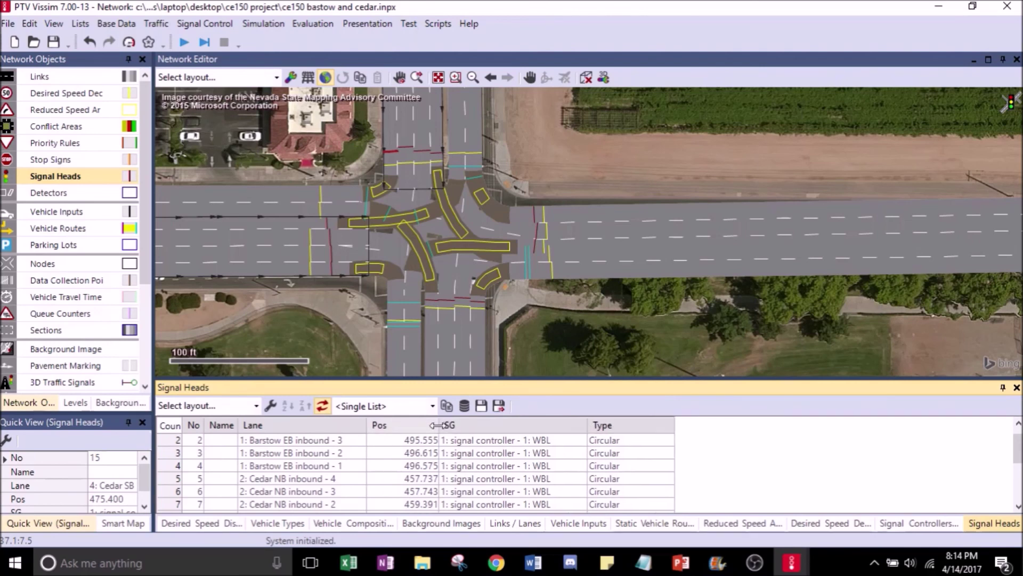